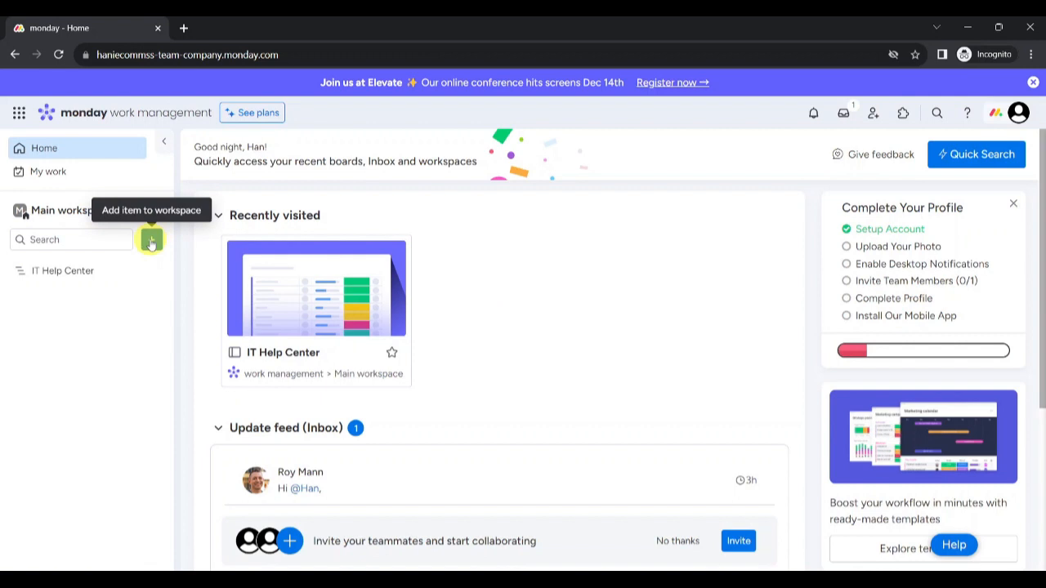
# Step: Create a board named 'Projects' in the Main workspace that manages Projects
pyautogui.click(150, 242)
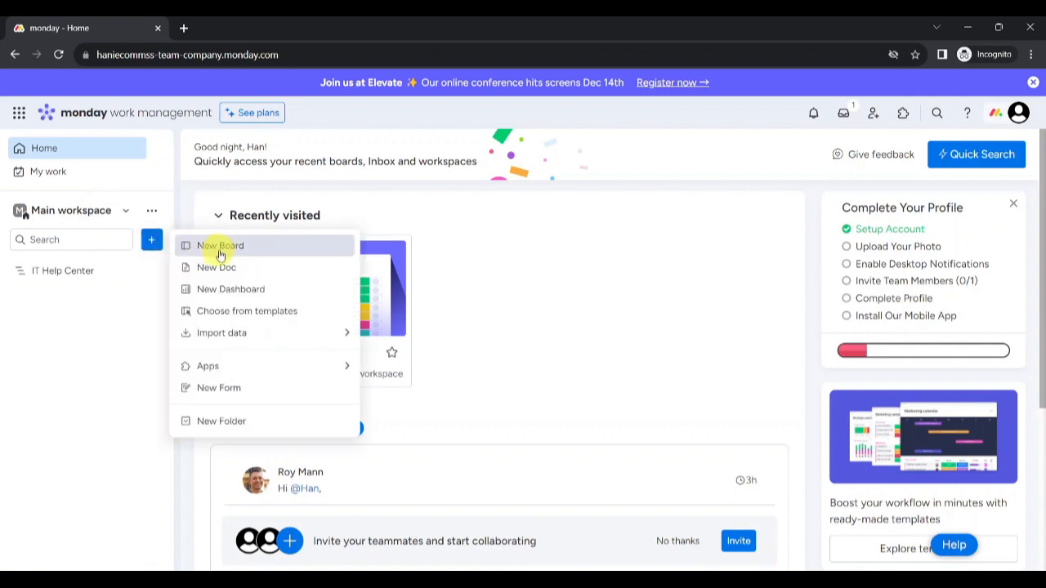
pyautogui.click(221, 253)
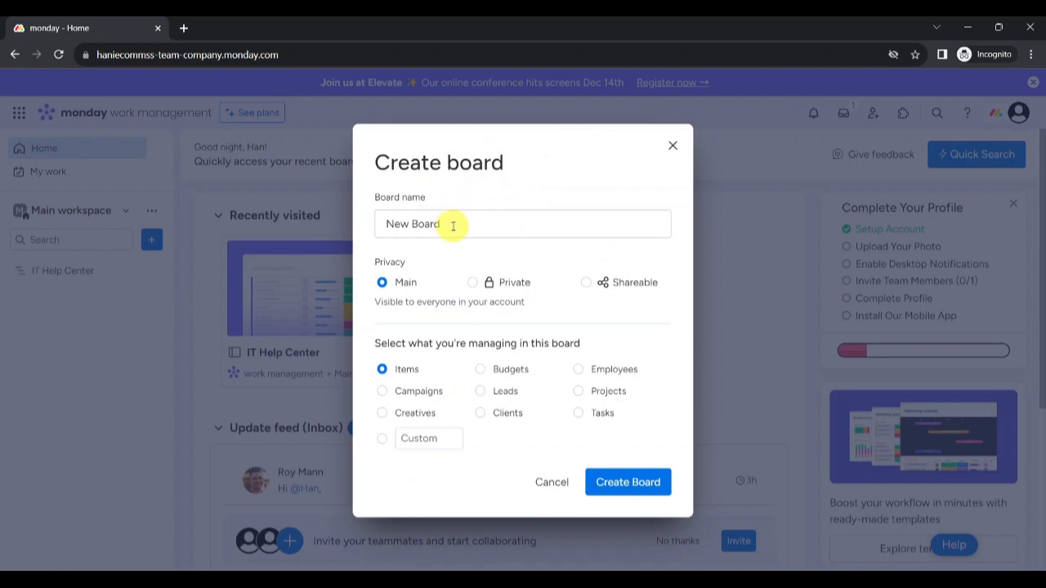
pyautogui.moveTo(452, 227); pyautogui.dragTo(374, 234)
pyautogui.write('Projects')
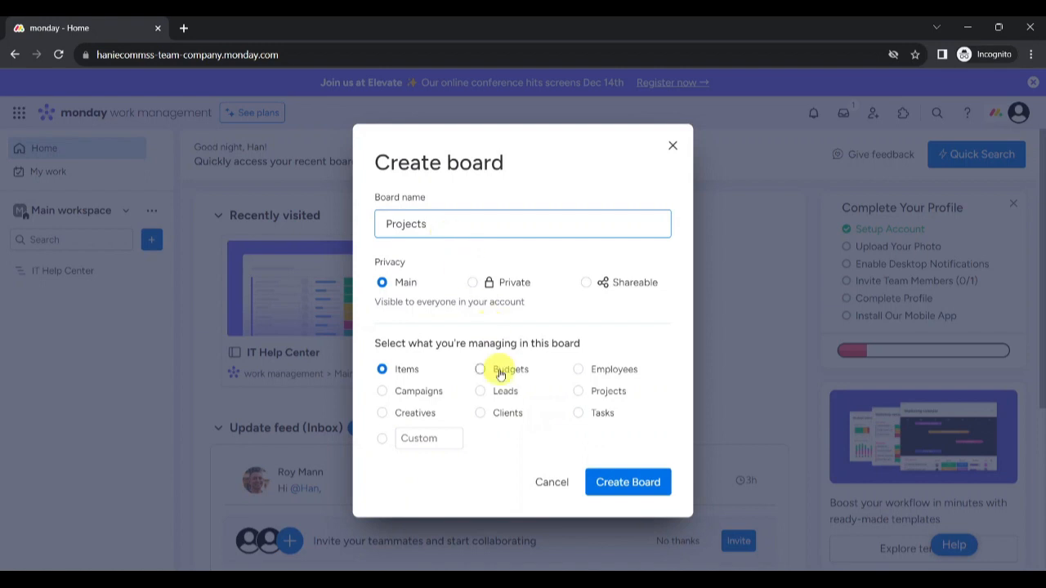
pyautogui.click(578, 394)
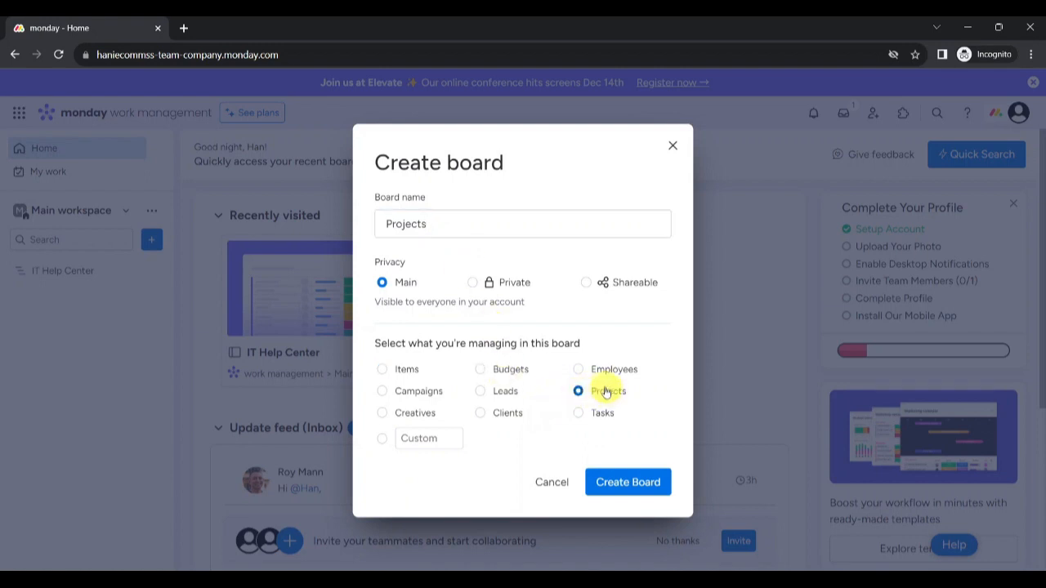
pyautogui.click(627, 482)
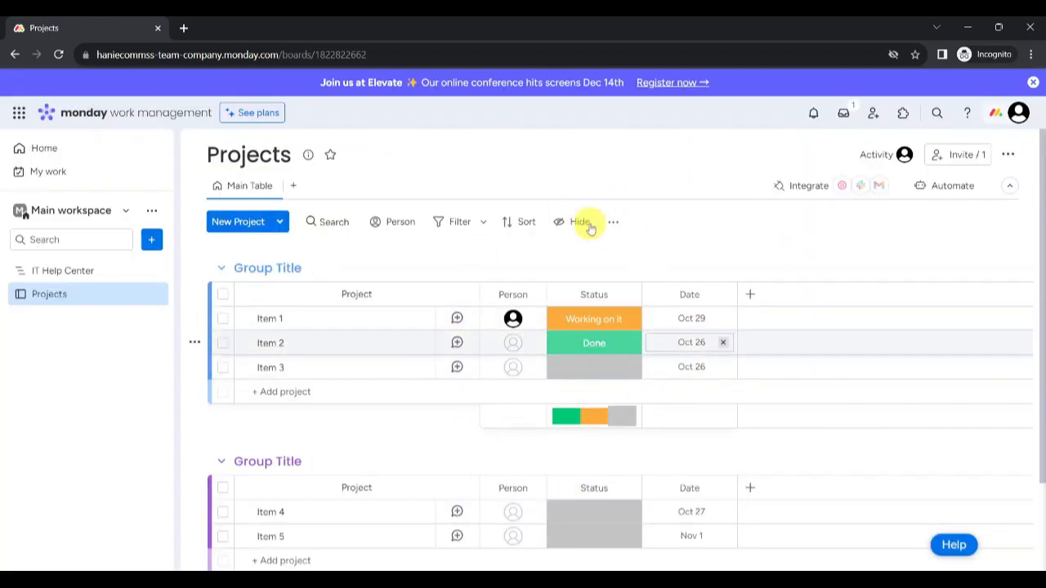
# Step: Create another board, keeping the default name 'Project 1', that manages Projects
pyautogui.click(152, 237)
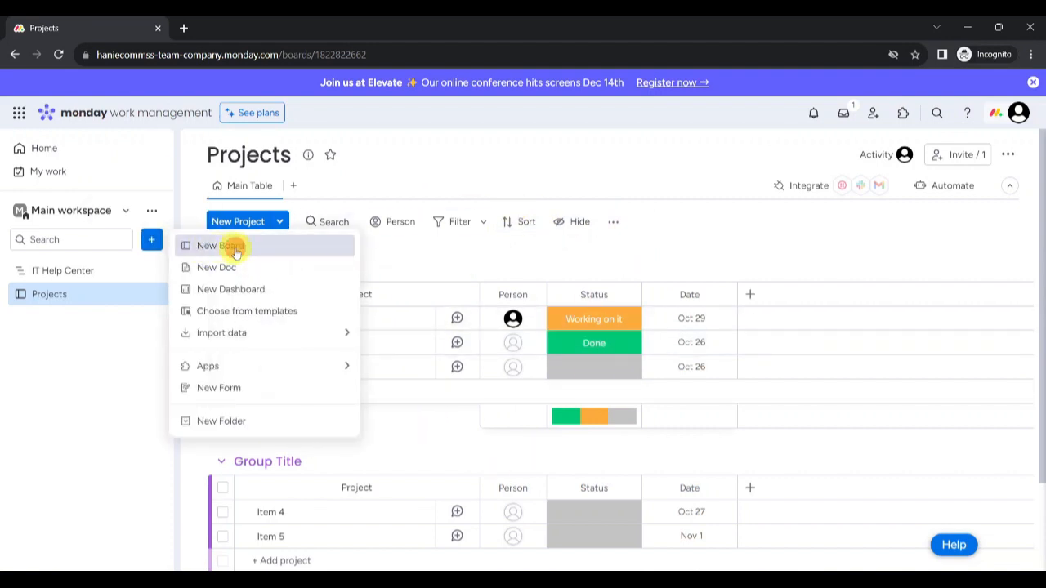
pyautogui.click(235, 252)
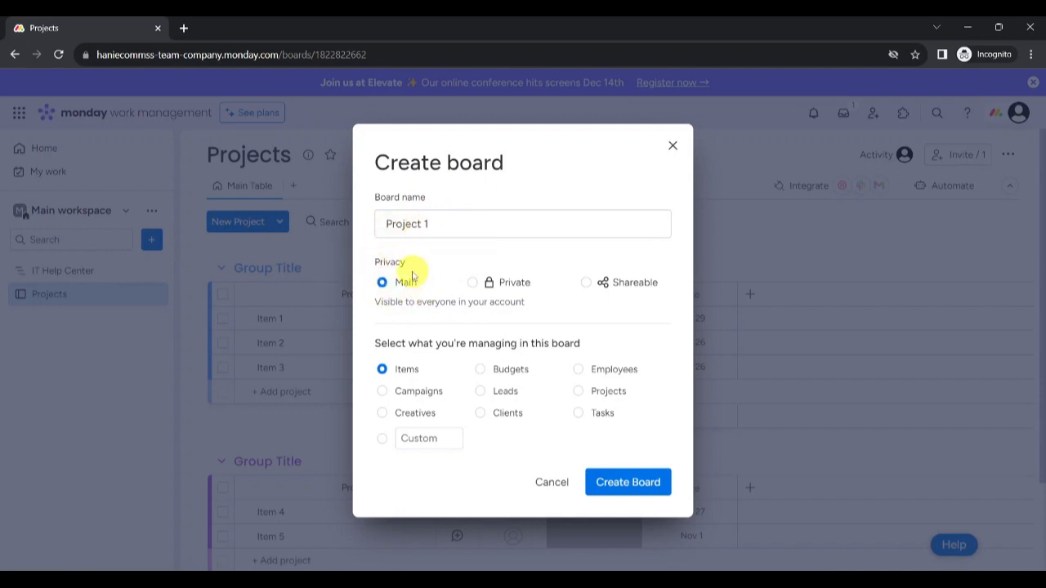
pyautogui.click(579, 392)
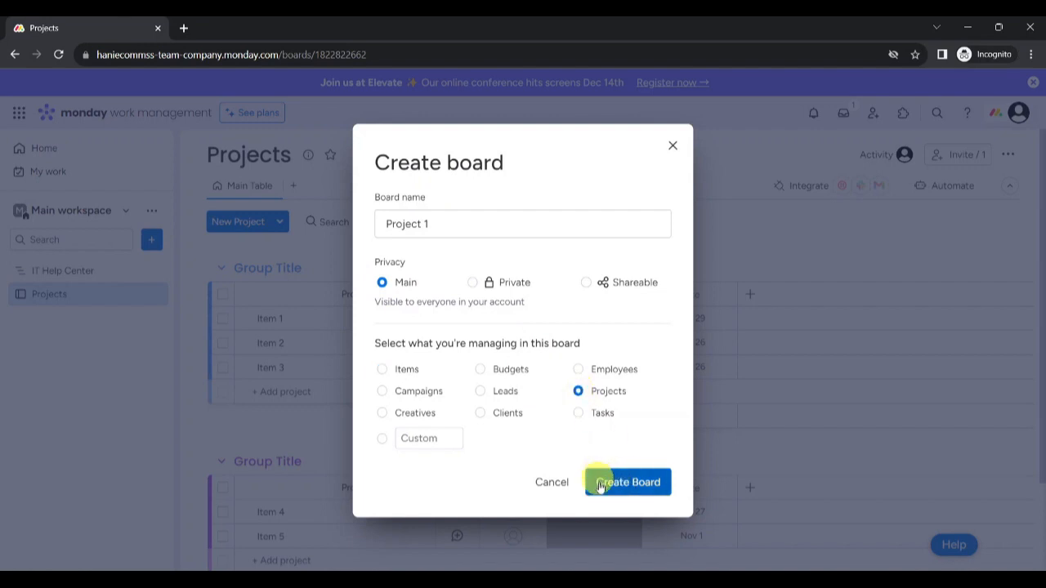
pyautogui.click(624, 484)
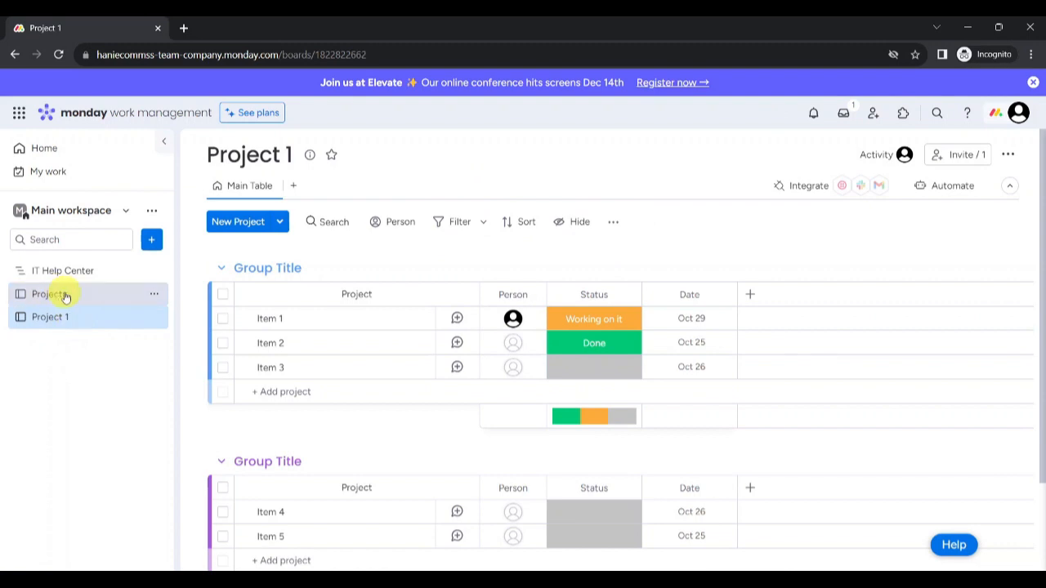
# Step: Add a two-way Connect boards column on Projects that links to the Project 1 board
pyautogui.click(65, 295)
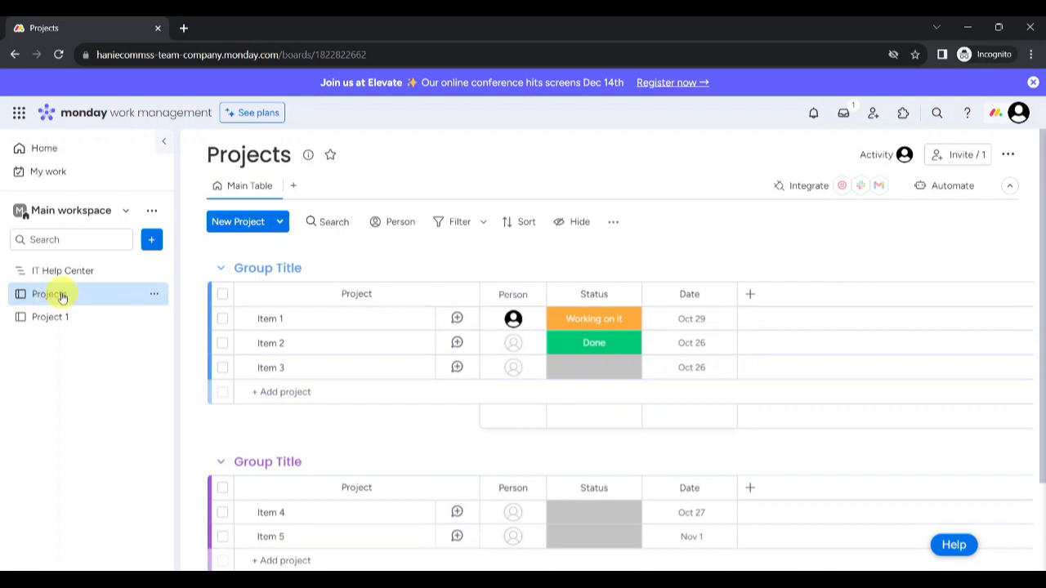
pyautogui.click(751, 299)
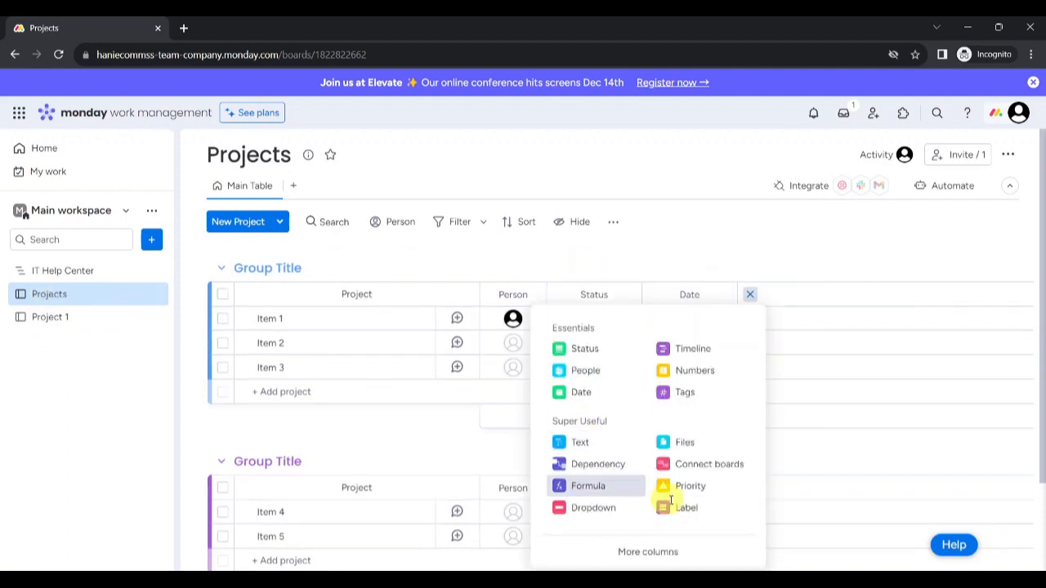
pyautogui.click(703, 471)
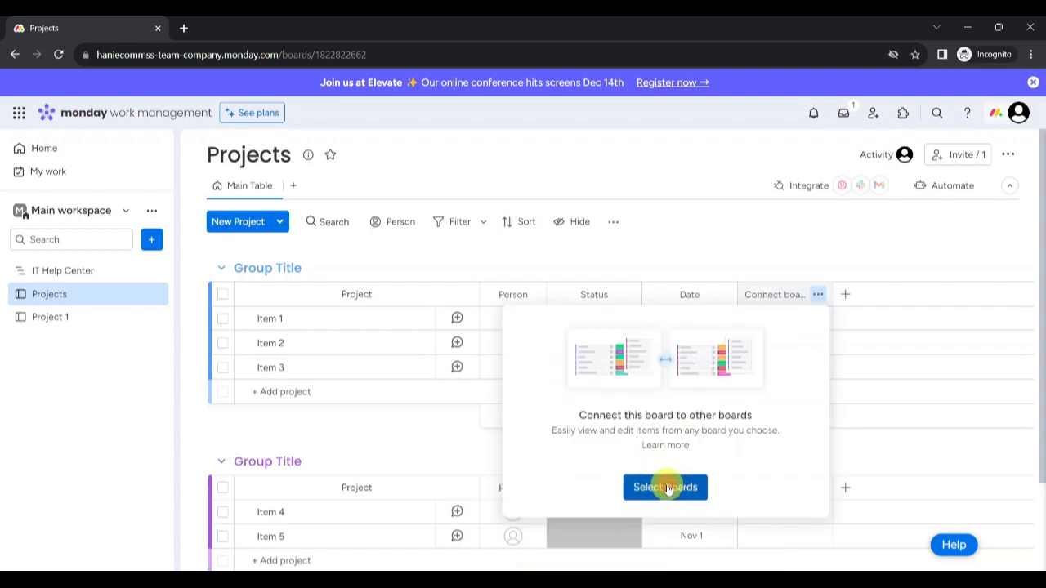
pyautogui.click(666, 487)
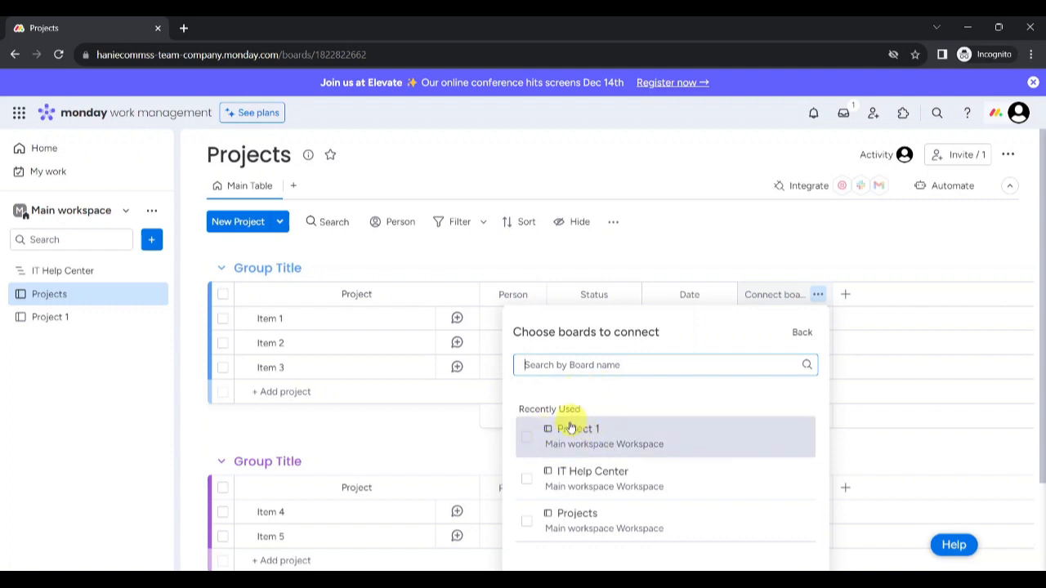
pyautogui.click(629, 441)
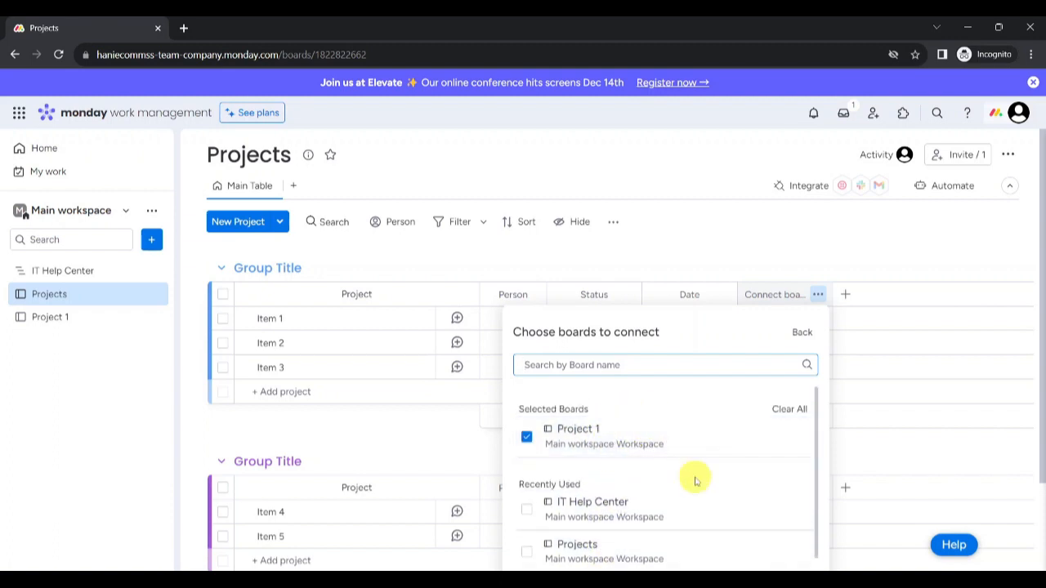
pyautogui.scroll(-1, 693, 481)
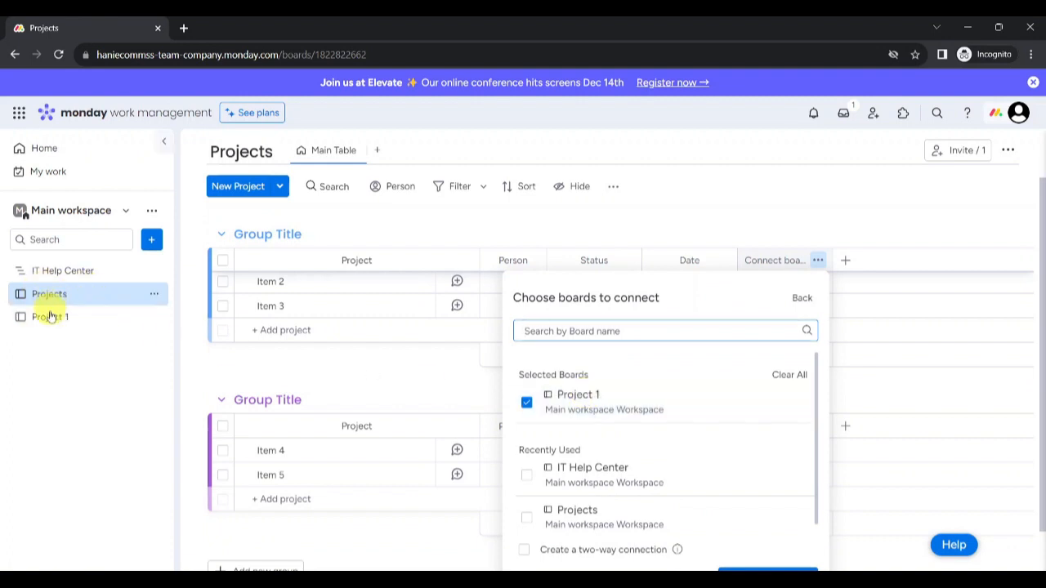
pyautogui.click(525, 551)
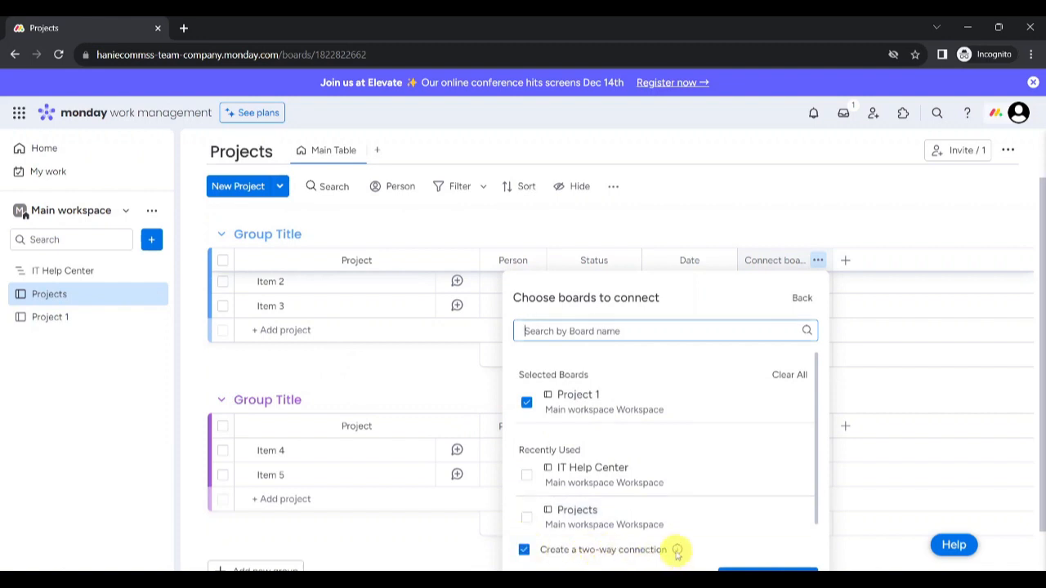
pyautogui.moveTo(677, 552)
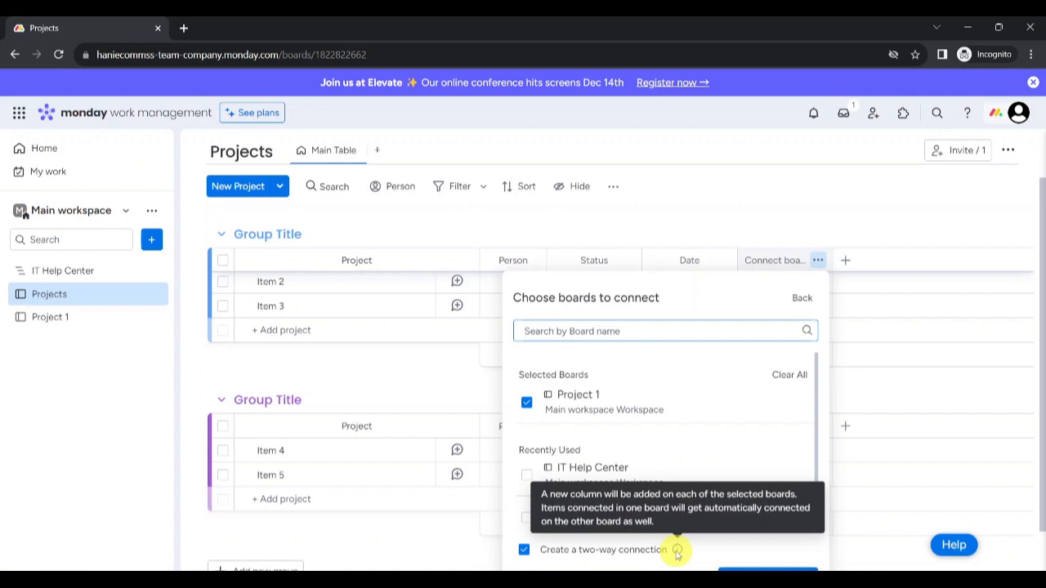
pyautogui.click(740, 570)
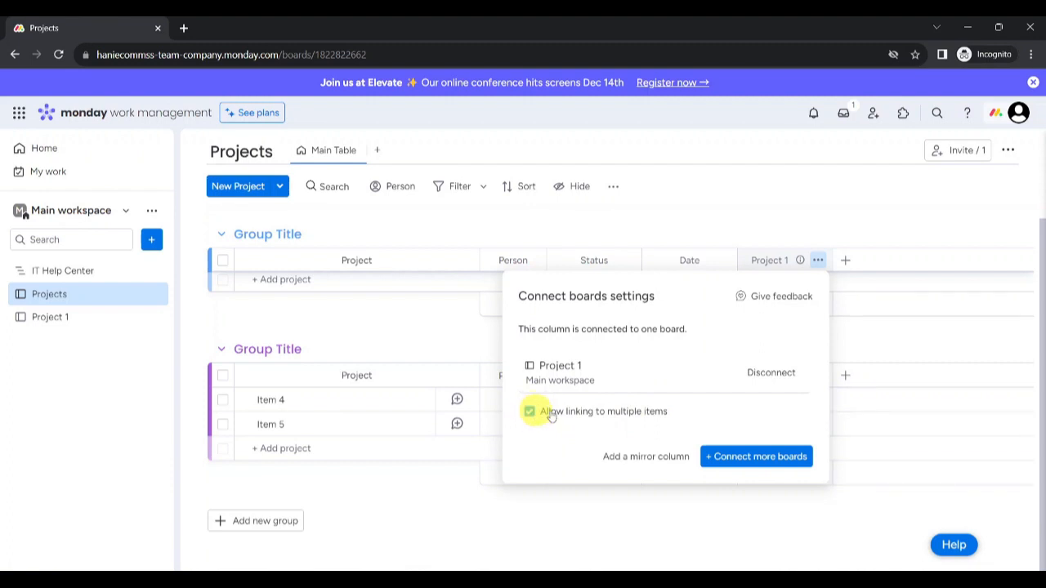
# Step: Add a Mirror column on Projects showing the Status of linked Project 1 items
pyautogui.click(642, 457)
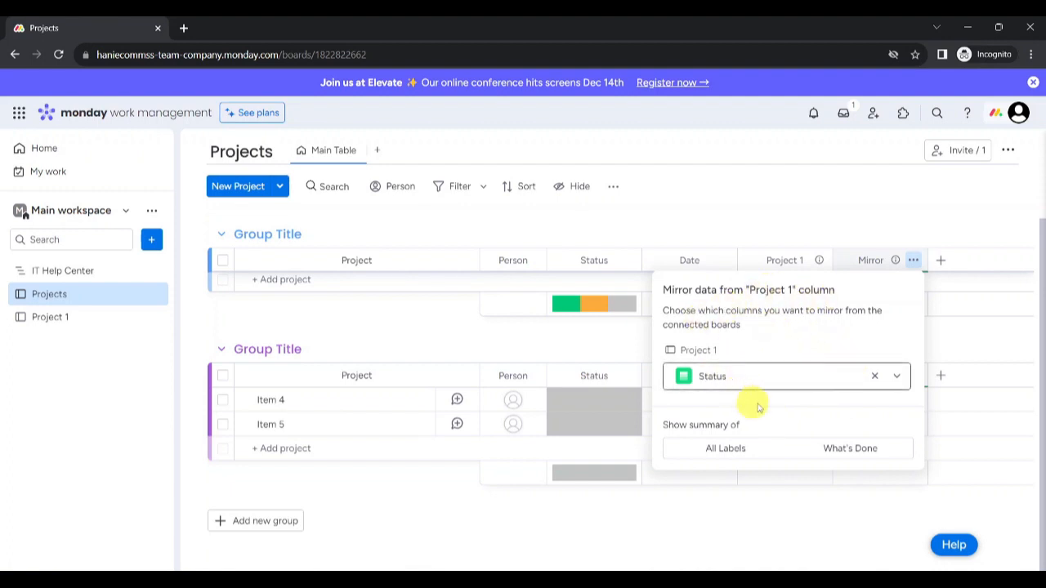
pyautogui.click(766, 381)
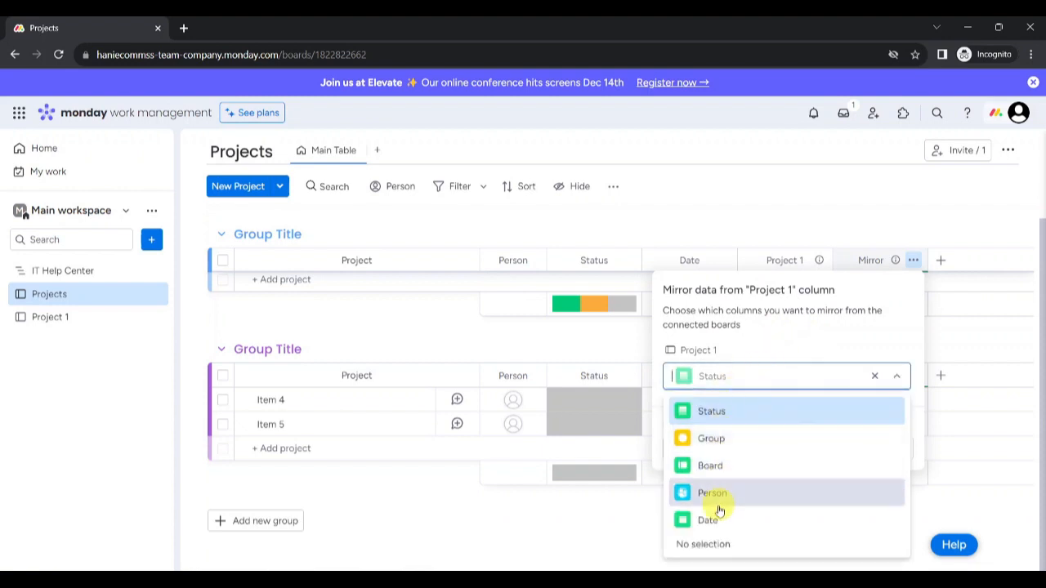
pyautogui.click(714, 412)
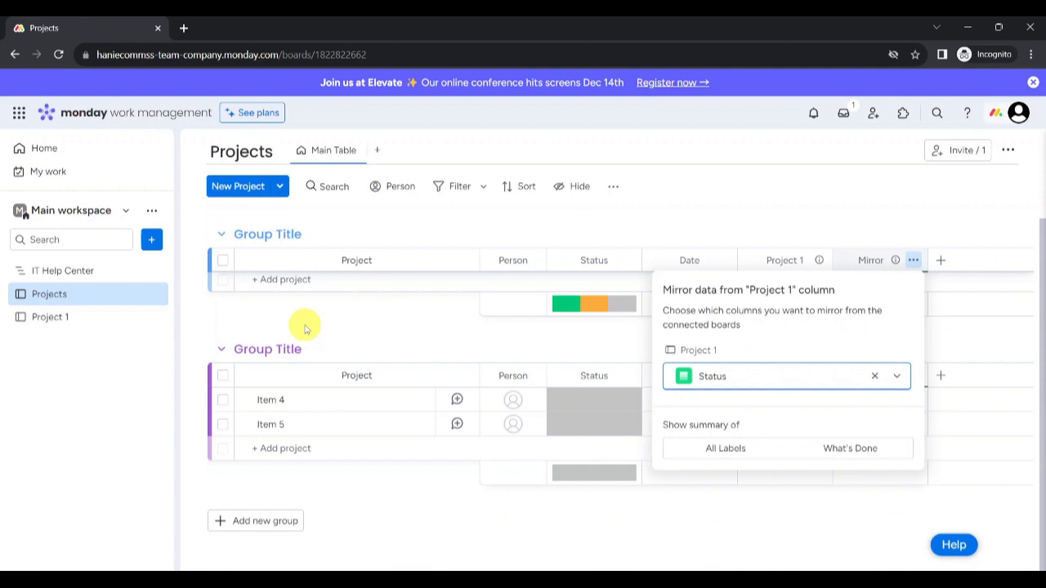
pyautogui.click(70, 323)
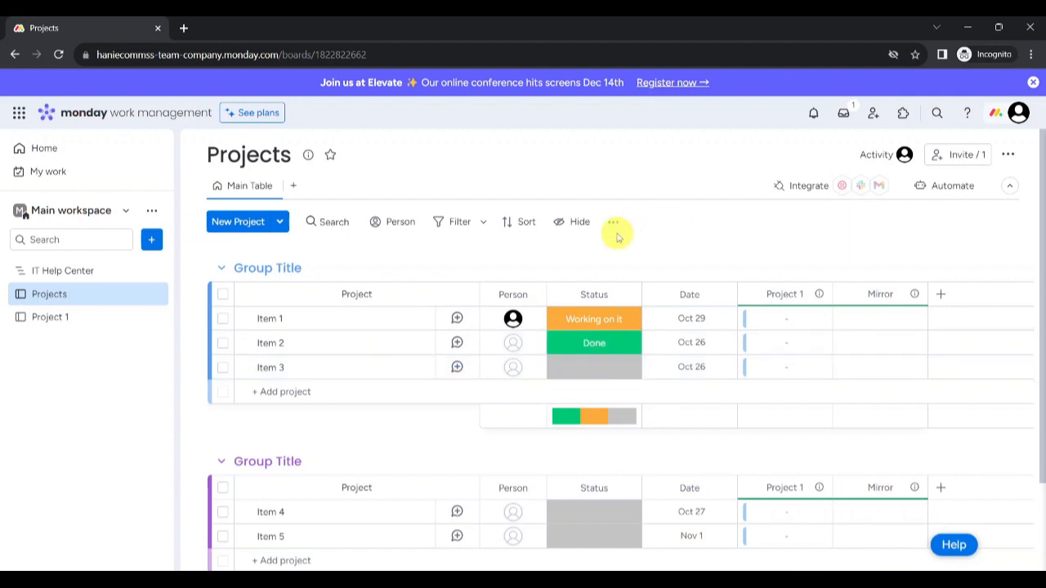
# Step: Rename Item 1 on the Projects board to '1st Project'
pyautogui.click(289, 321)
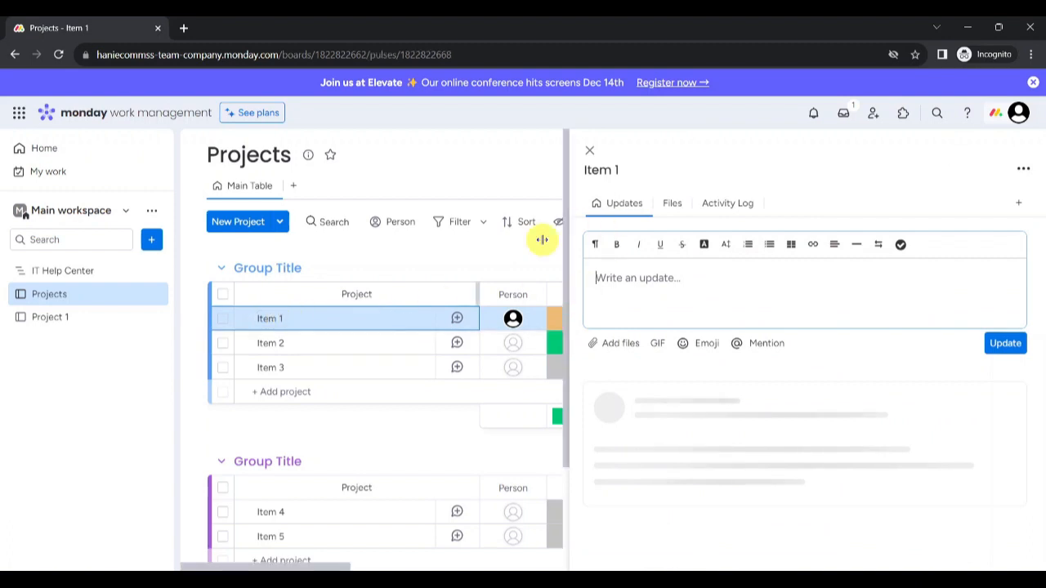
pyautogui.click(604, 172)
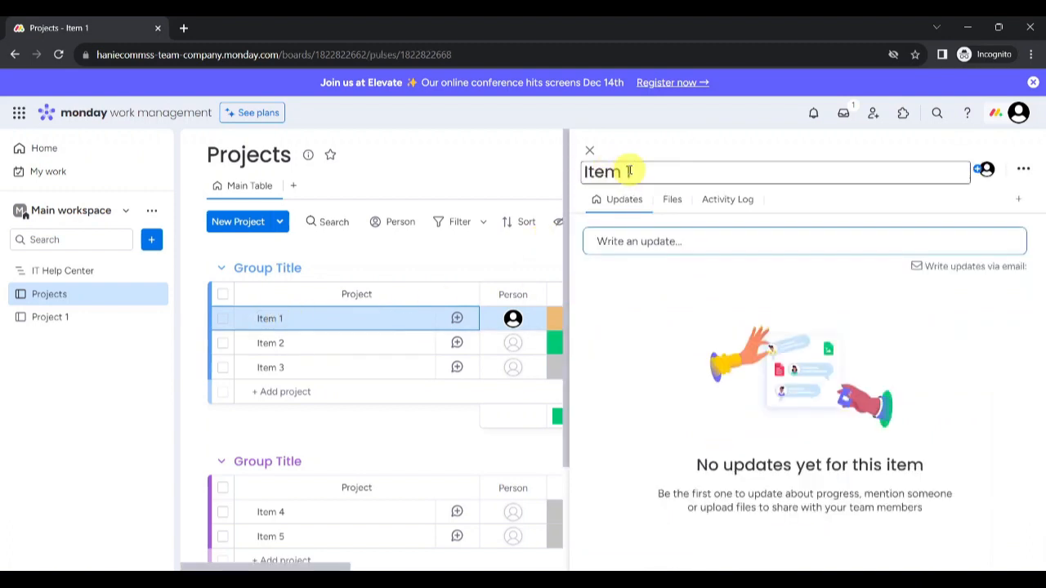
pyautogui.moveTo(629, 171); pyautogui.dragTo(534, 176)
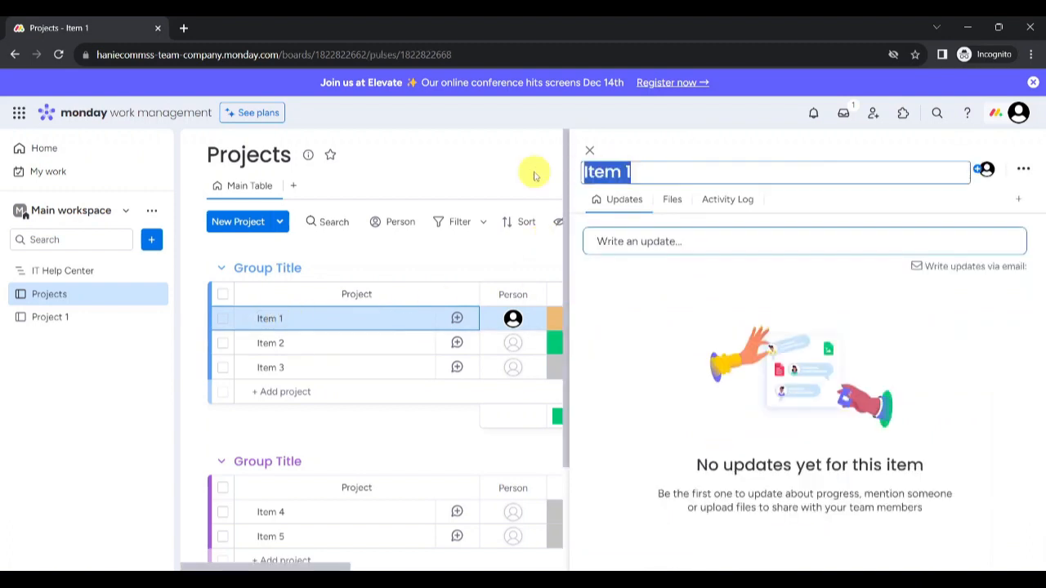
pyautogui.press('BackSpace')
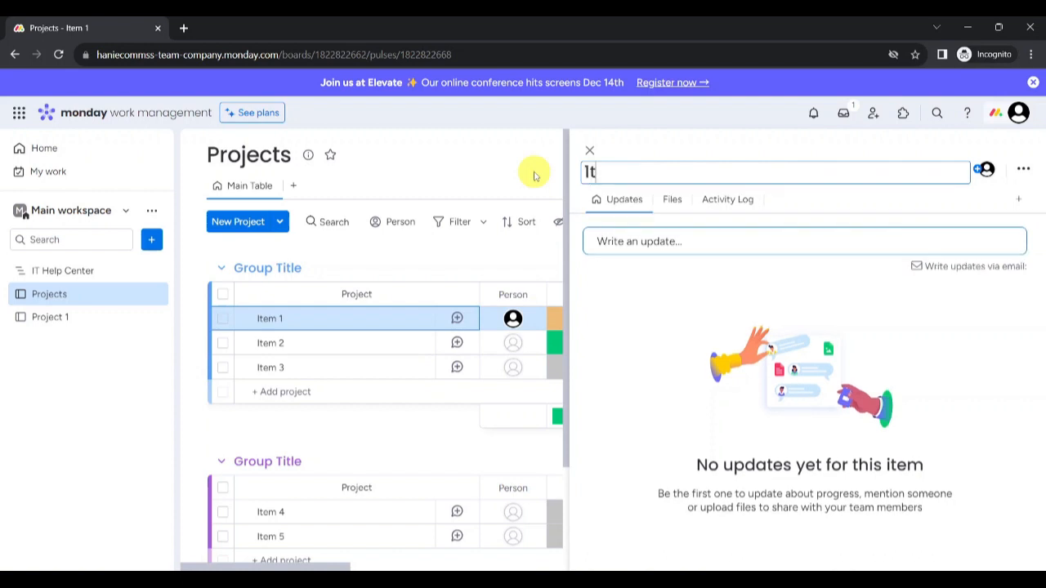
pyautogui.write('1st Proje')
pyautogui.write('ct')
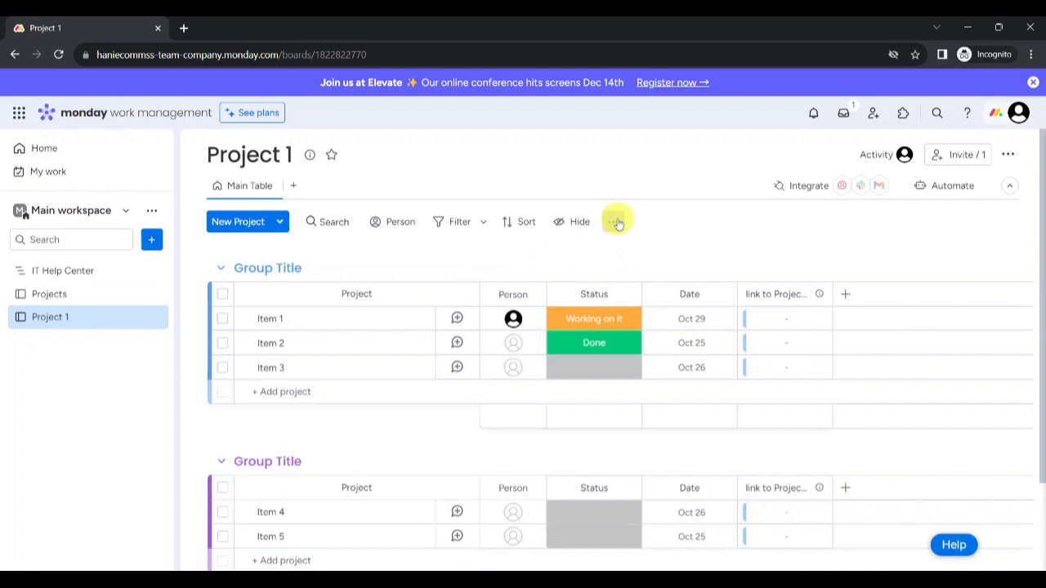
# Step: Set default values so new Project 1 items link to 1st Project
pyautogui.click(616, 222)
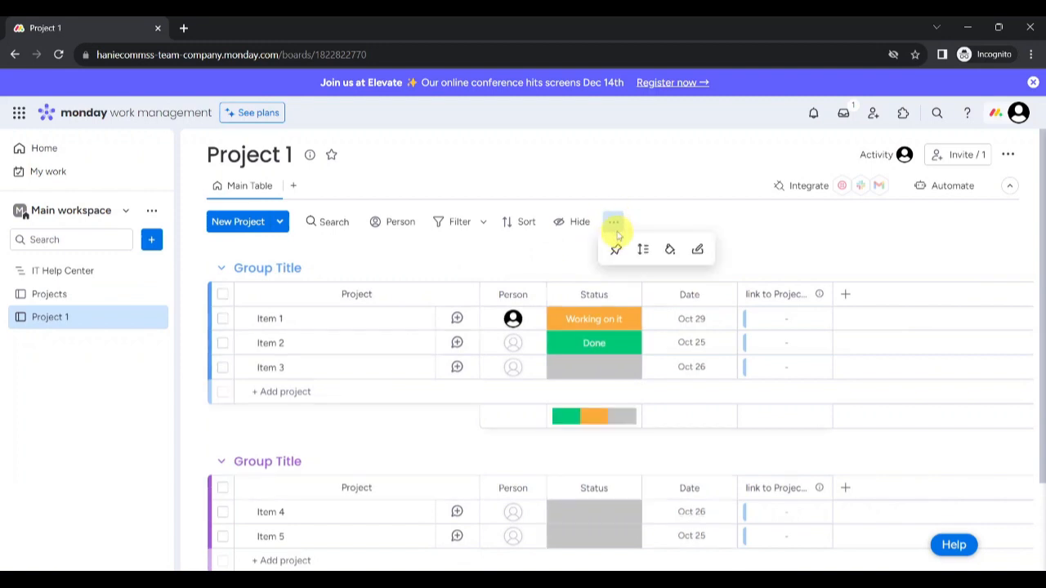
pyautogui.click(697, 251)
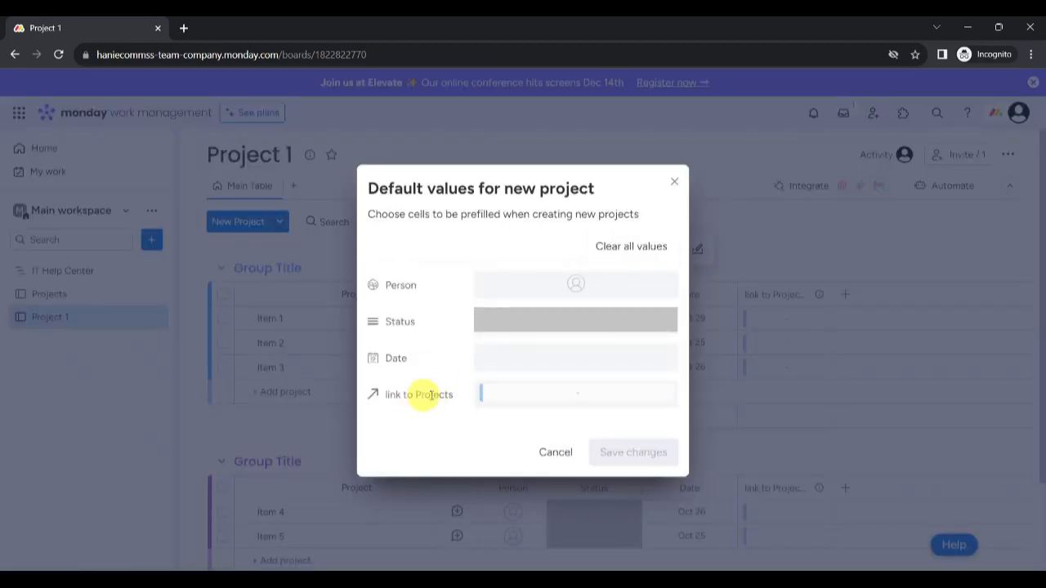
pyautogui.click(485, 395)
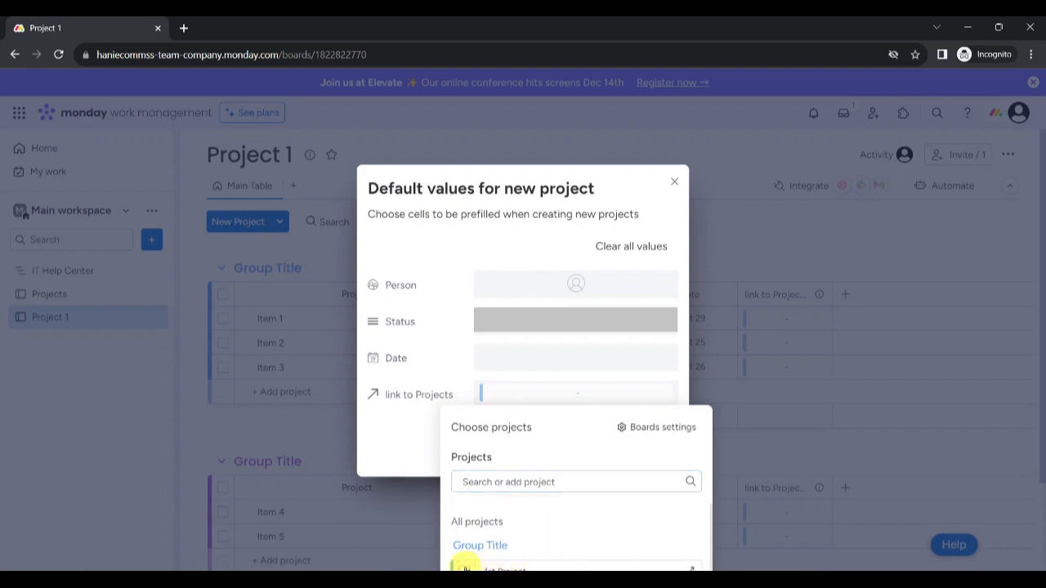
pyautogui.click(466, 569)
pyautogui.click(633, 454)
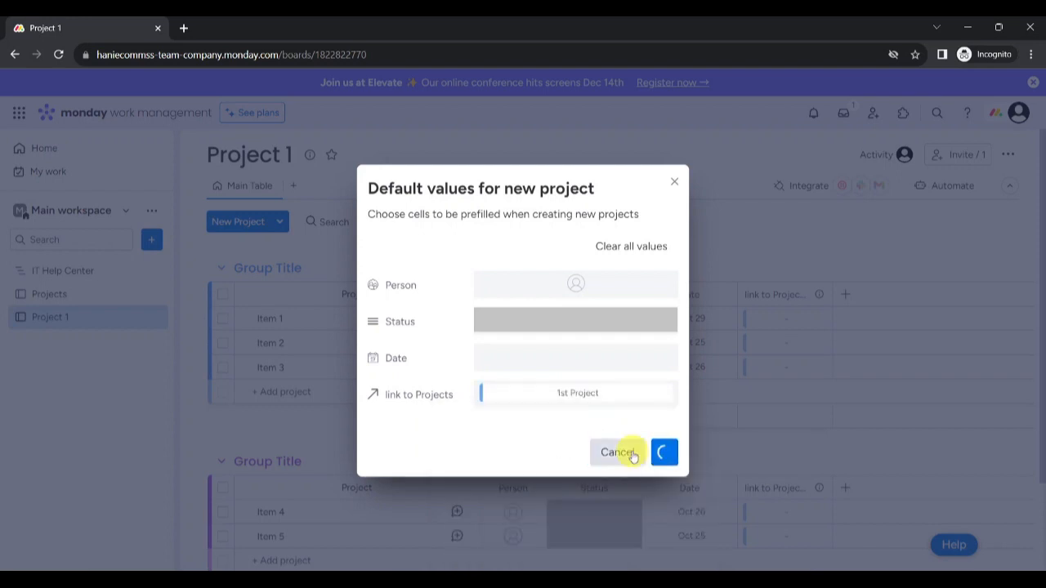
# Step: Rename Item 1 to 'Task 1' and link it to 1st Project
pyautogui.click(345, 320)
pyautogui.click(621, 172)
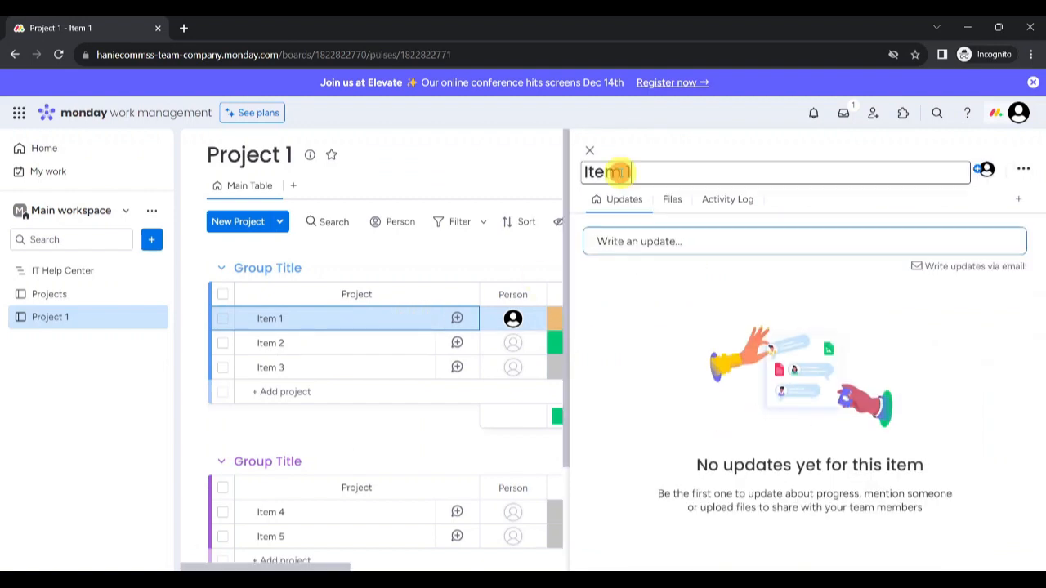
pyautogui.press('BackSpace')
pyautogui.press('BackSpace')
pyautogui.press('BackSpace')
pyautogui.press('BackSpace')
pyautogui.press('BackSpace')
pyautogui.write('Task')
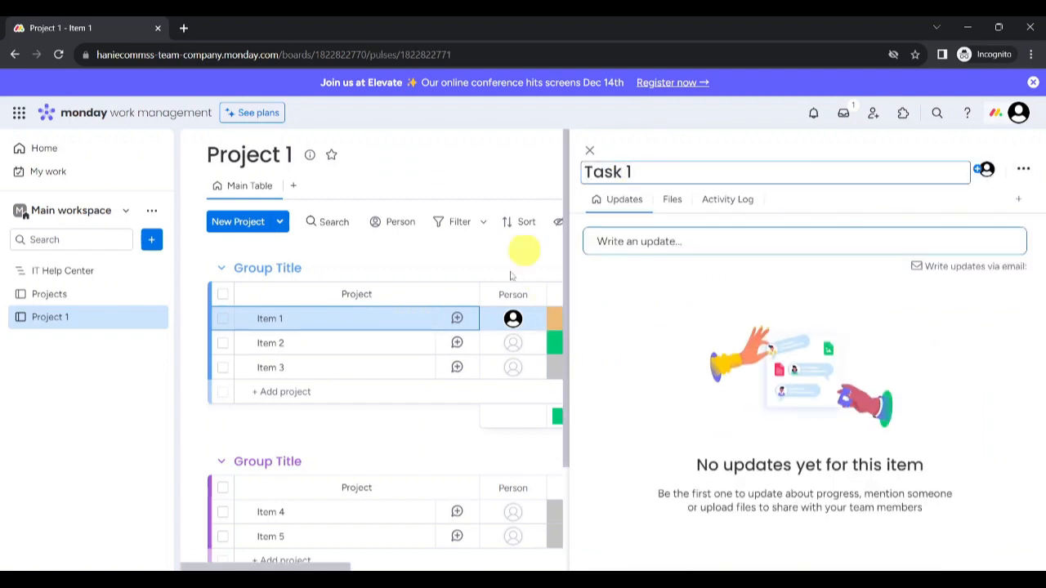
pyautogui.click(511, 276)
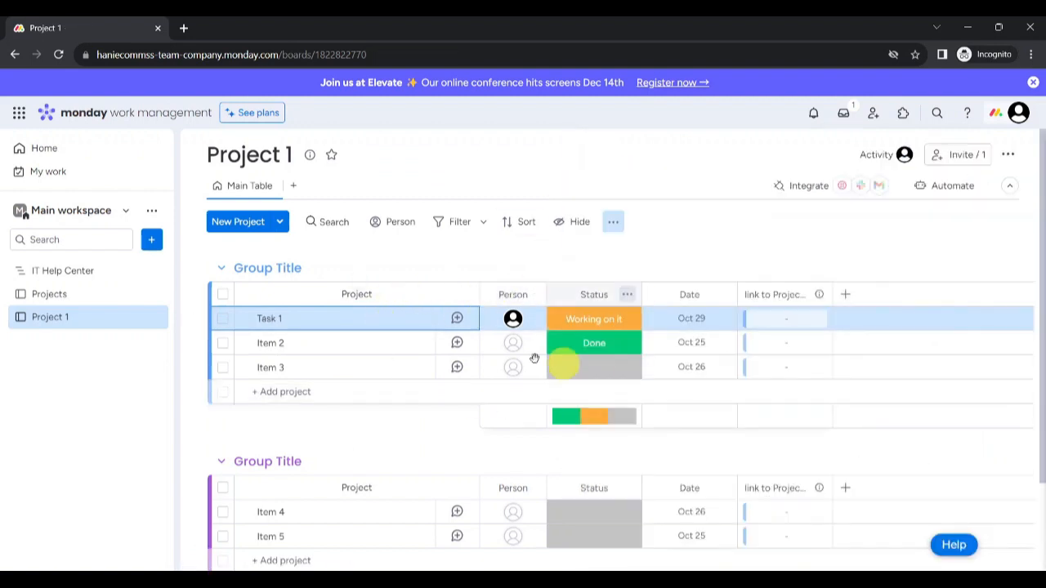
pyautogui.click(786, 320)
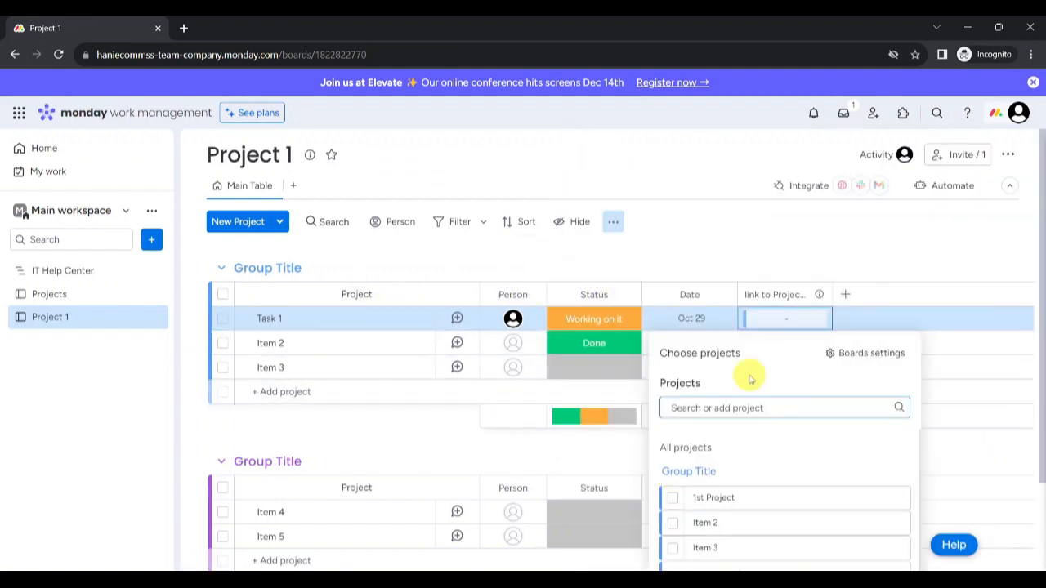
pyautogui.click(671, 500)
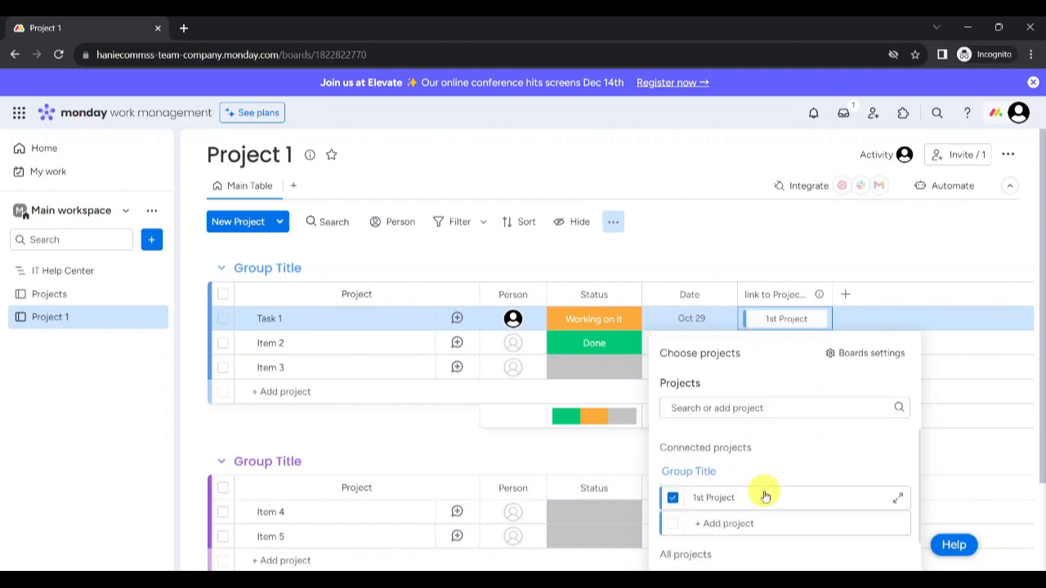
pyautogui.click(202, 304)
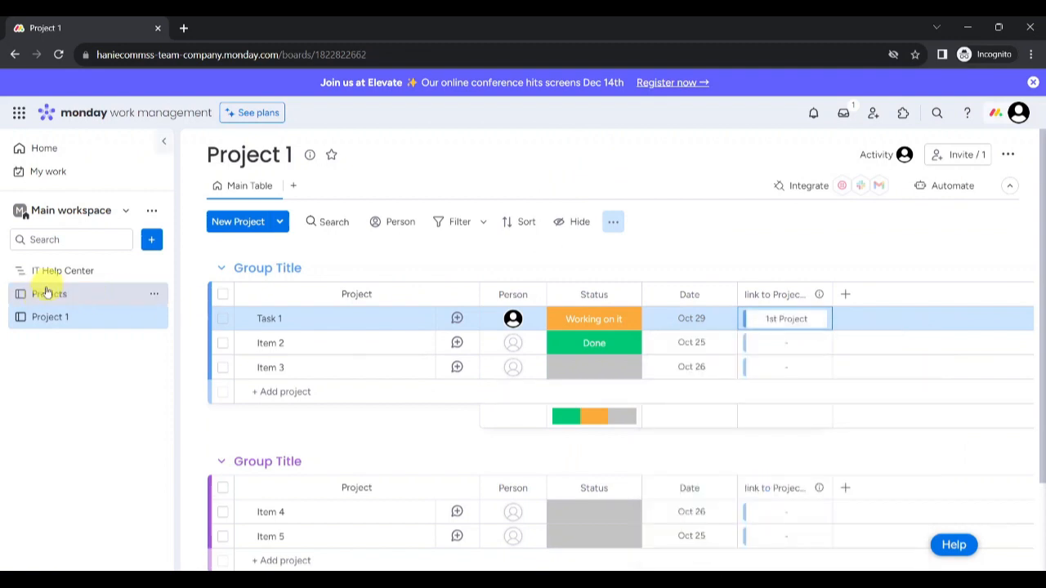
# Step: Set Task 1's Status to Done on the Project 1 board
pyautogui.click(46, 293)
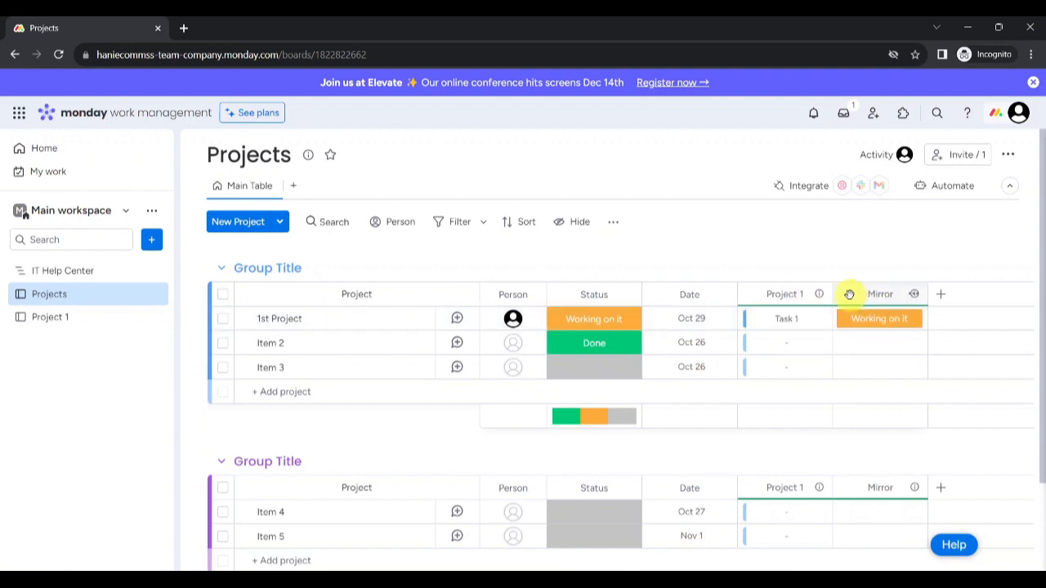
pyautogui.click(87, 319)
pyautogui.click(604, 321)
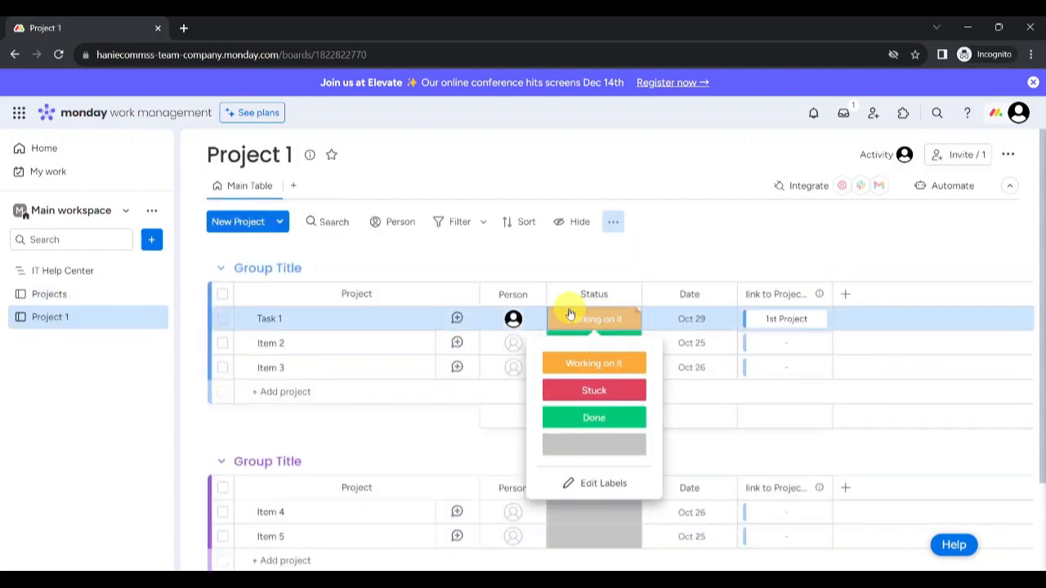
pyautogui.click(607, 428)
# Step: Add a new item 'Task 2' to Project 1's first group
pyautogui.click(72, 294)
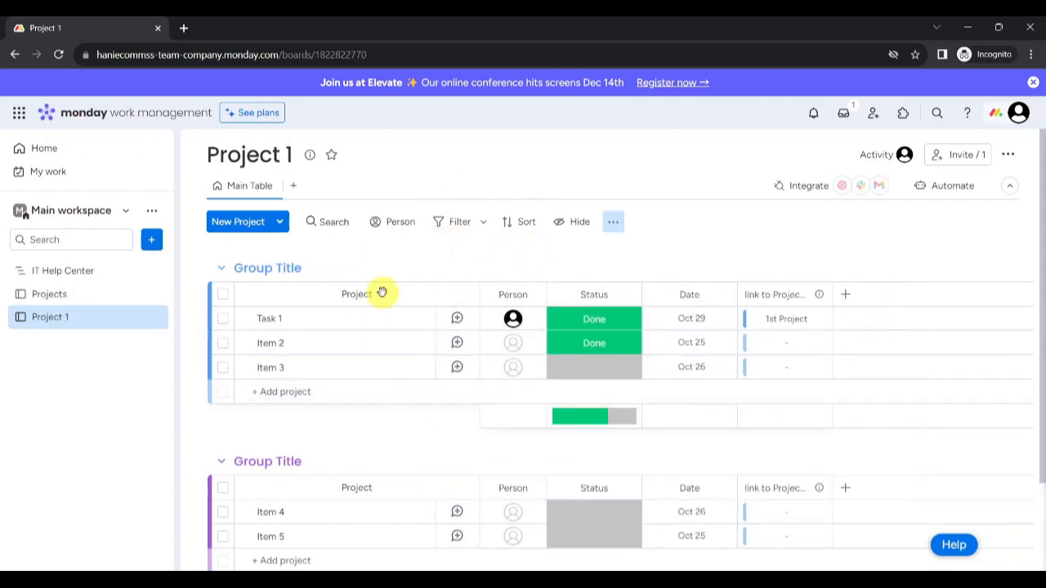
pyautogui.click(279, 392)
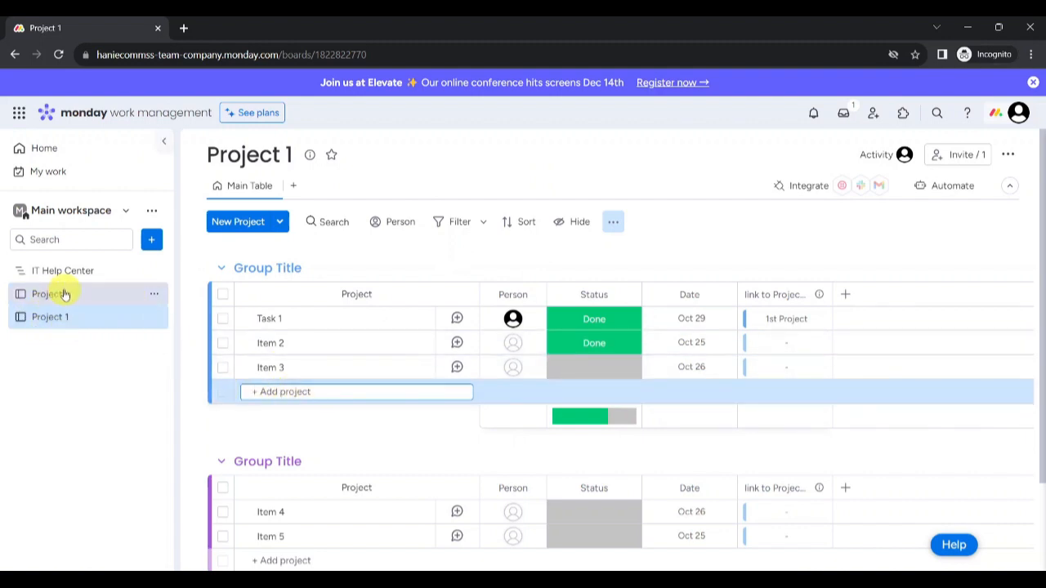
pyautogui.click(317, 380)
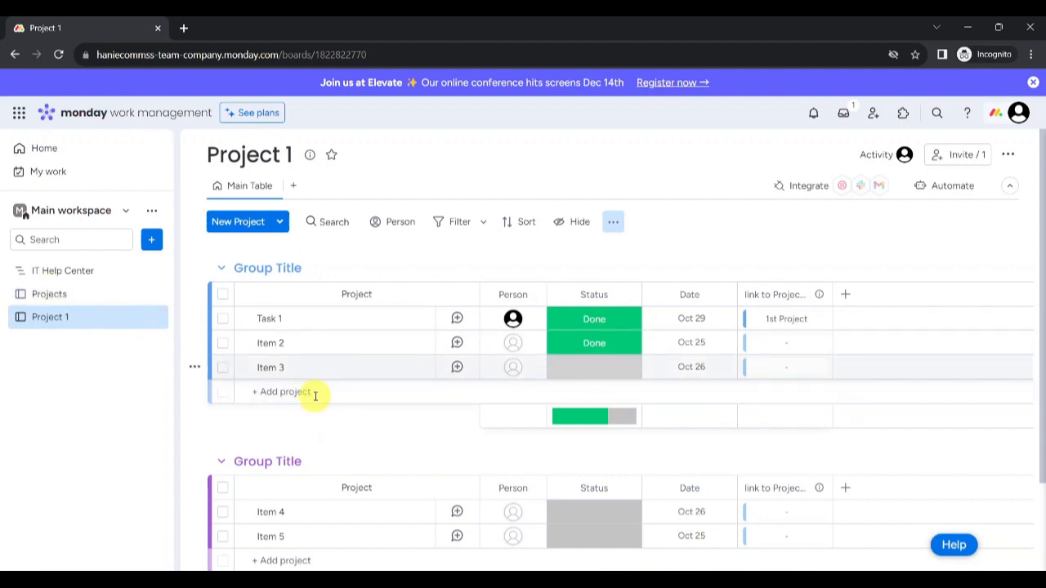
pyautogui.click(308, 393)
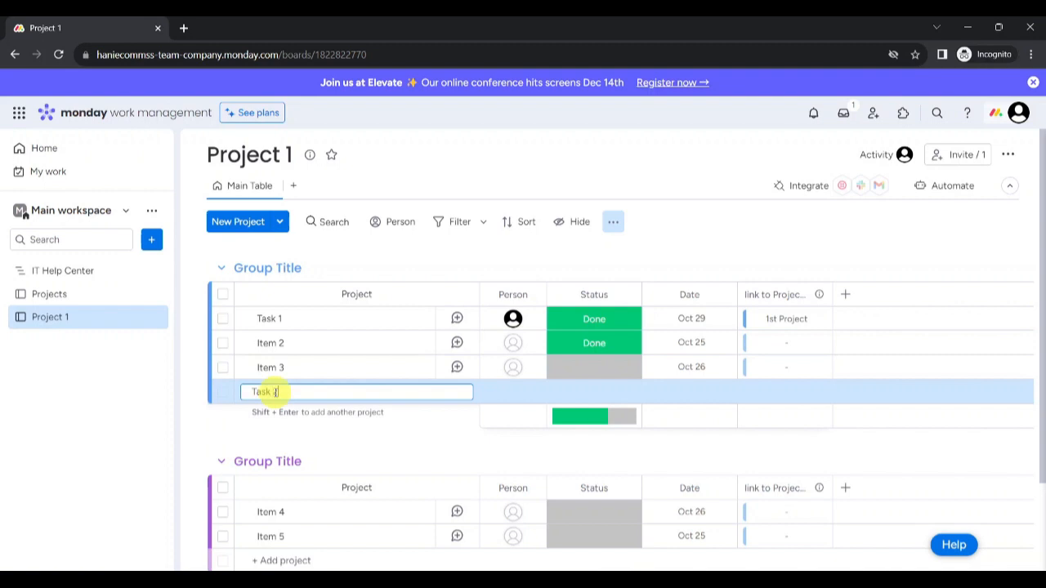
pyautogui.write('Task 2')
pyautogui.press('Return')
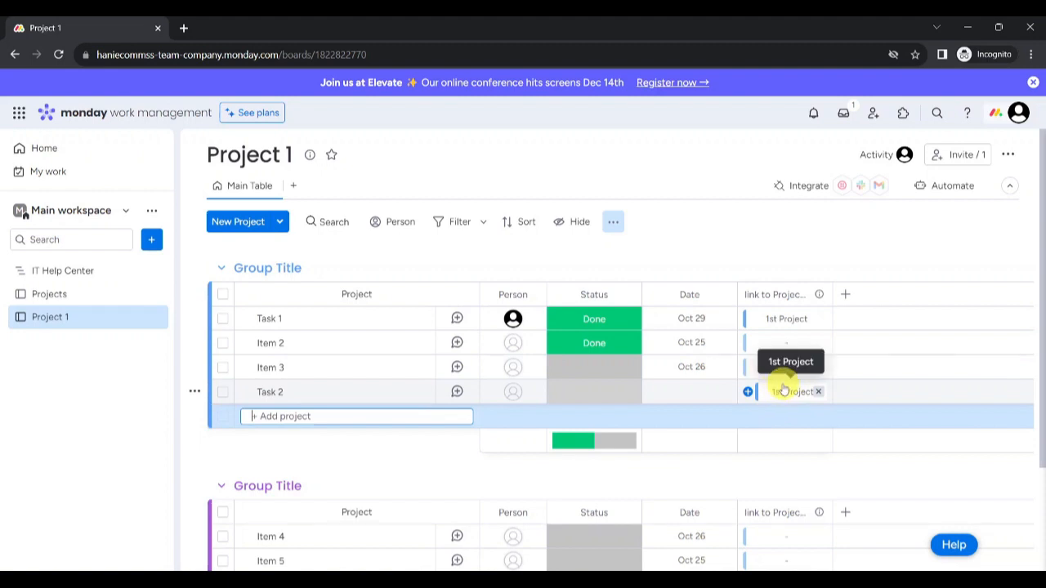
pyautogui.click(43, 296)
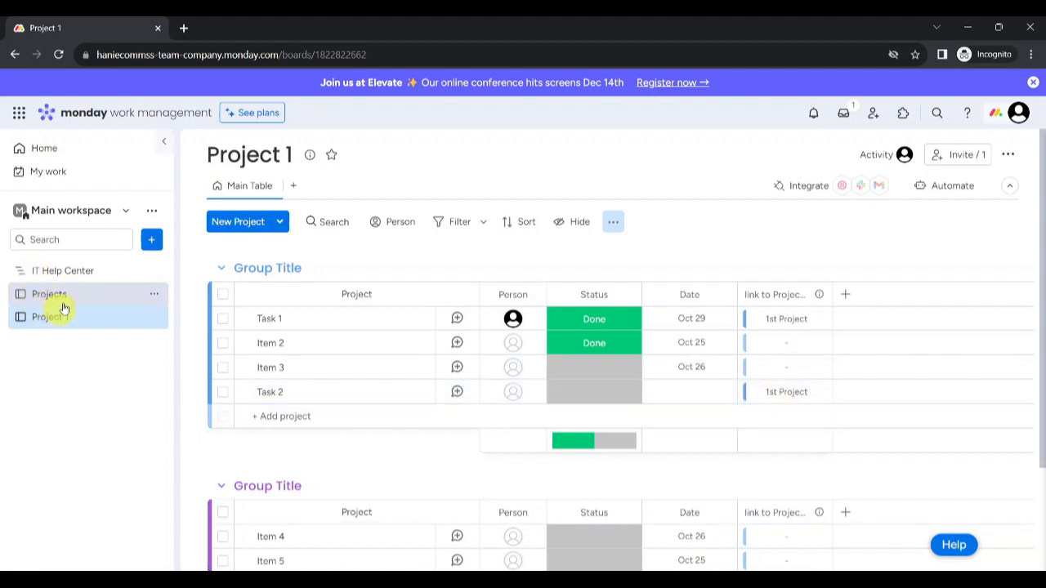
pyautogui.click(49, 297)
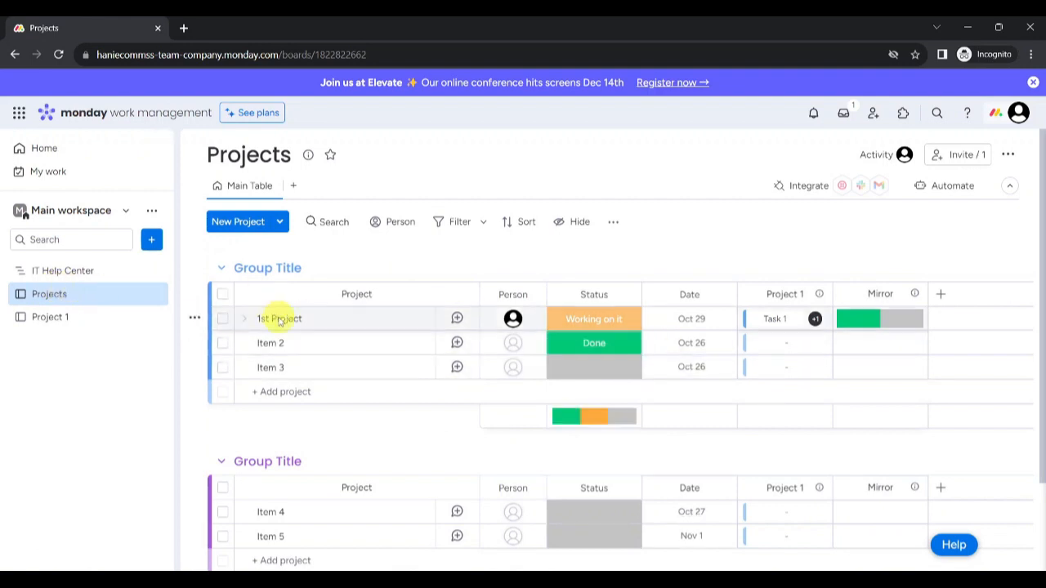
pyautogui.click(815, 321)
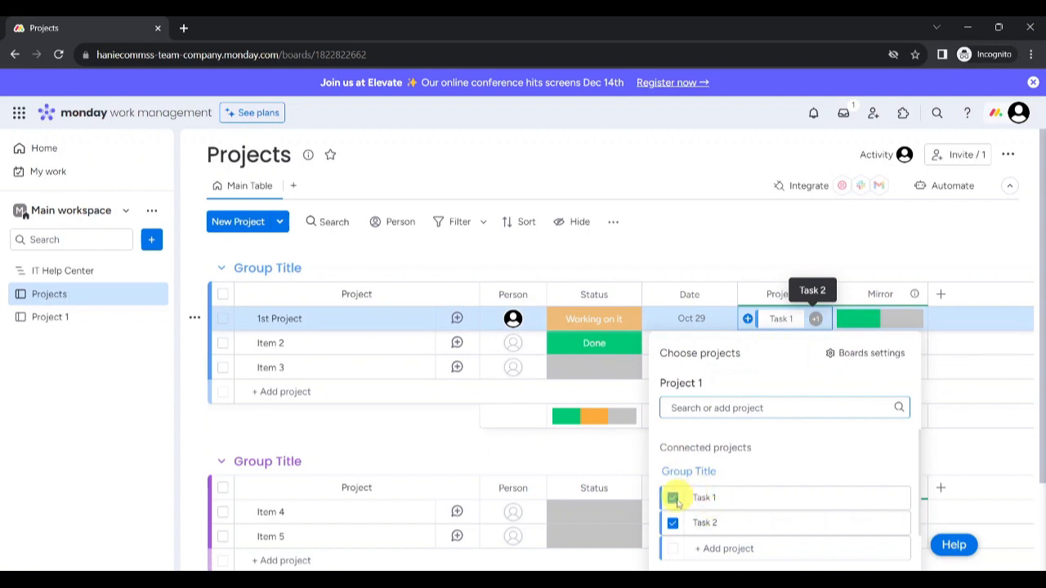
pyautogui.click(672, 497)
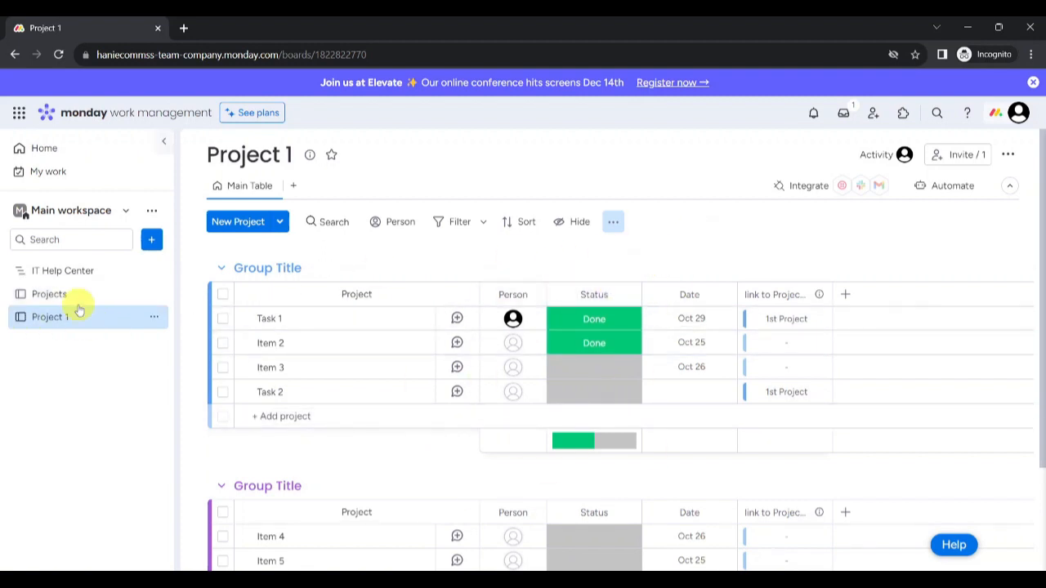
# Step: Add a Status column to Project 1 and rename its header to 'Project'
pyautogui.click(845, 295)
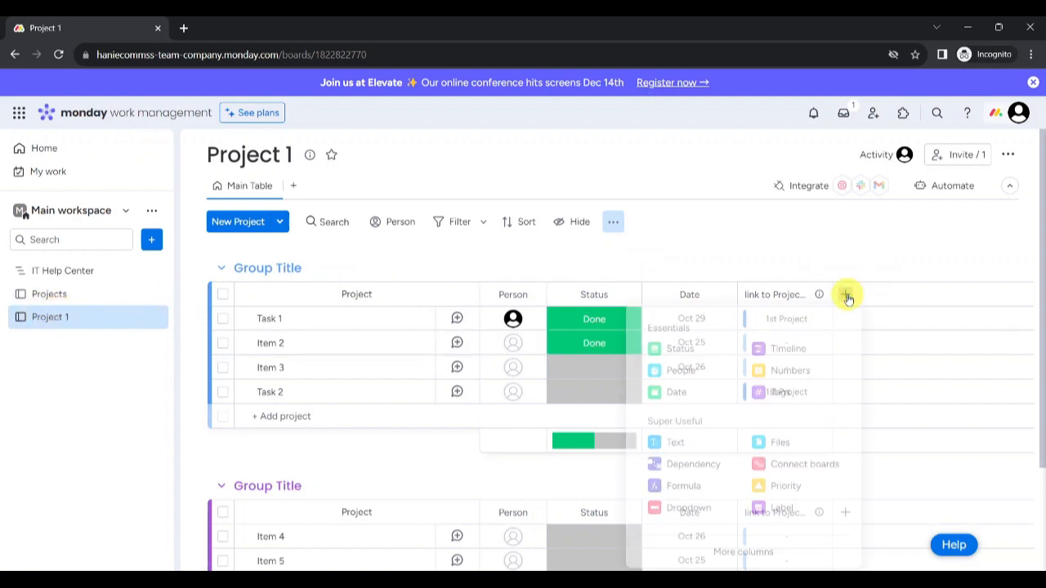
pyautogui.click(679, 348)
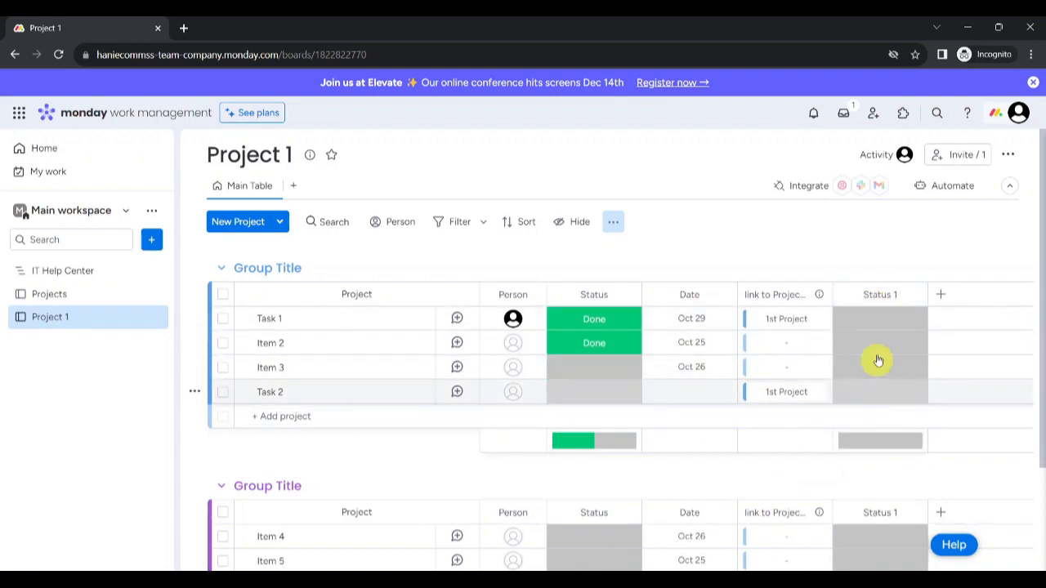
pyautogui.click(885, 294)
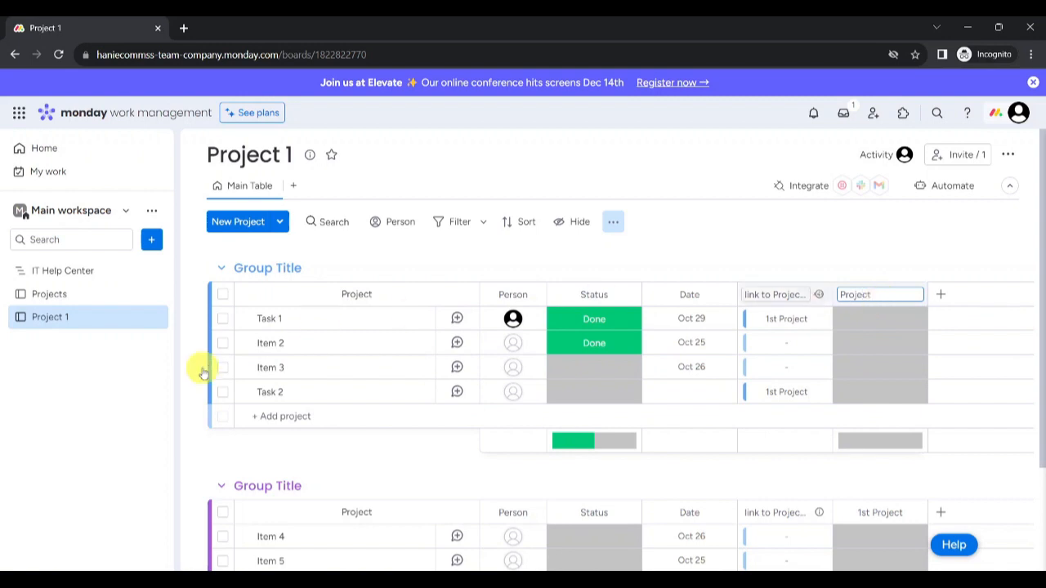
pyautogui.click(86, 295)
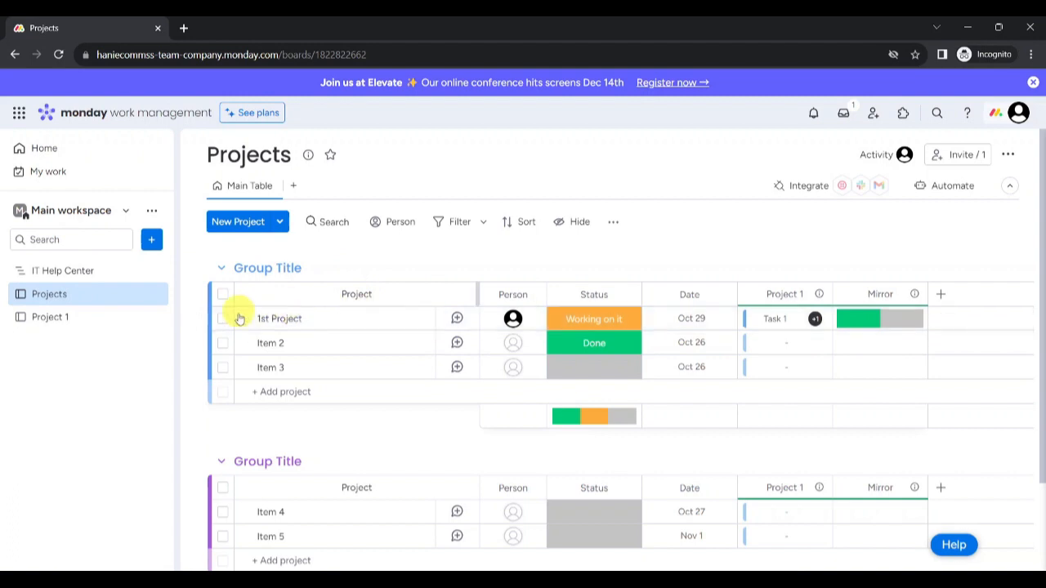
pyautogui.click(81, 317)
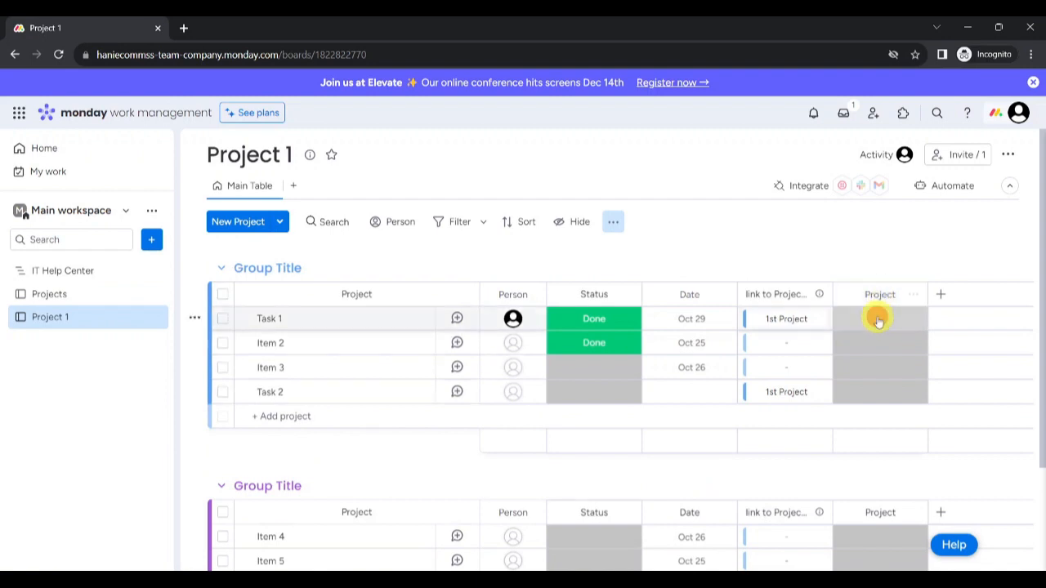
# Step: Rename the Project column's Done label to '1st Project' and delete Working on it and Stuck
pyautogui.click(877, 318)
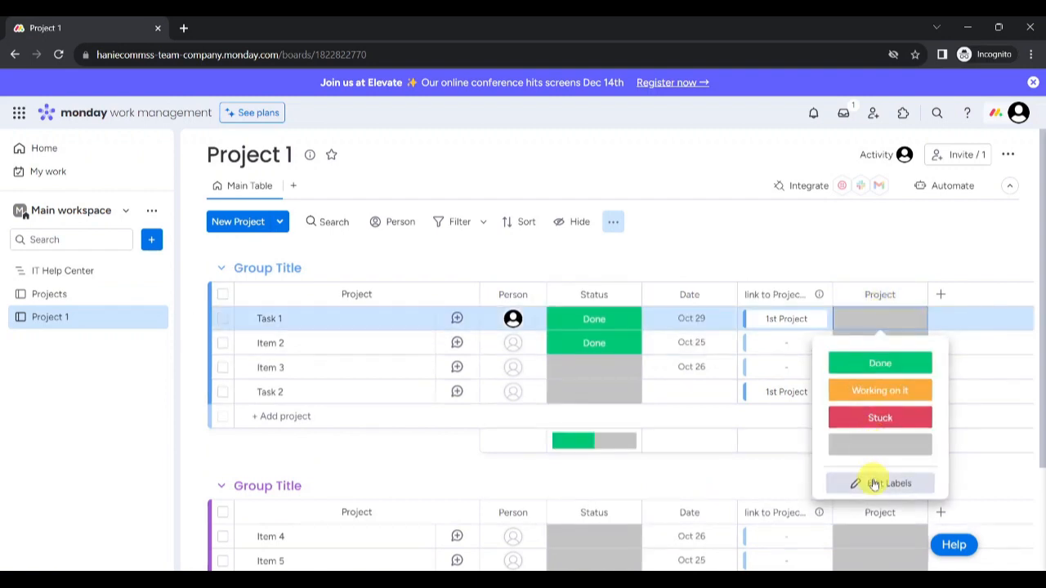
pyautogui.click(874, 484)
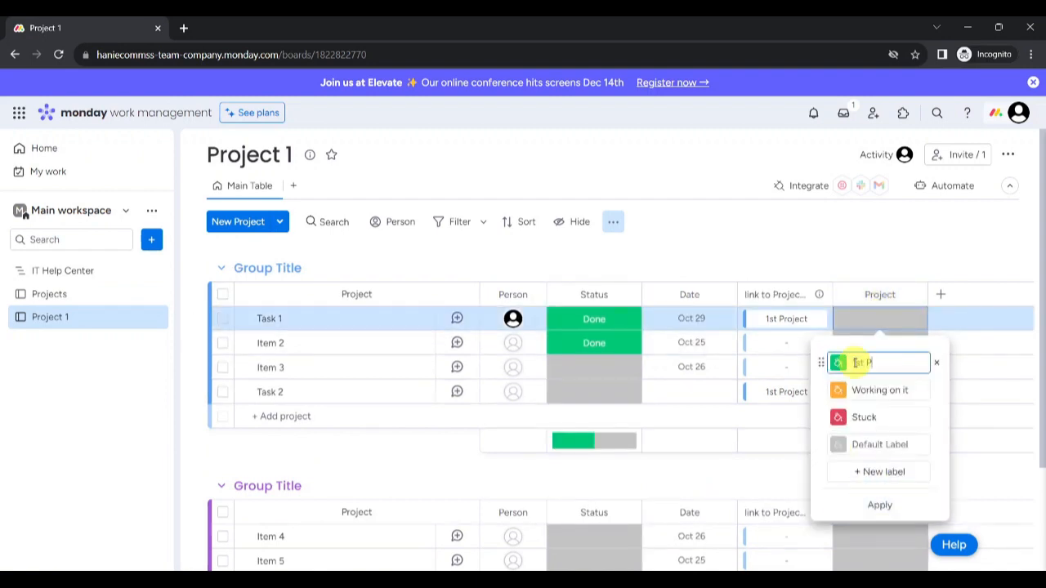
pyautogui.click(845, 363)
pyautogui.write('1st Project')
pyautogui.click(878, 506)
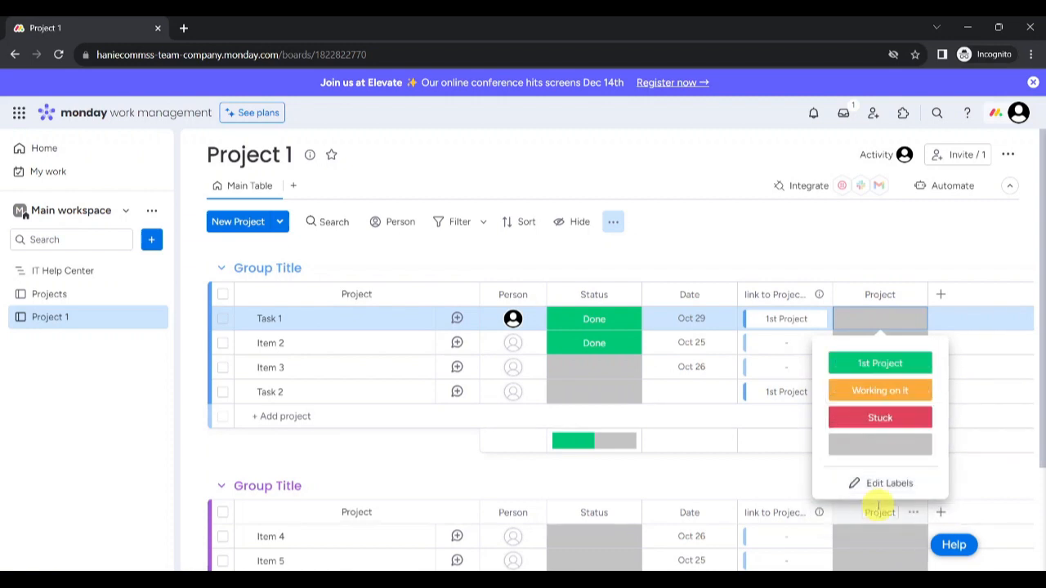
pyautogui.click(874, 485)
pyautogui.click(937, 390)
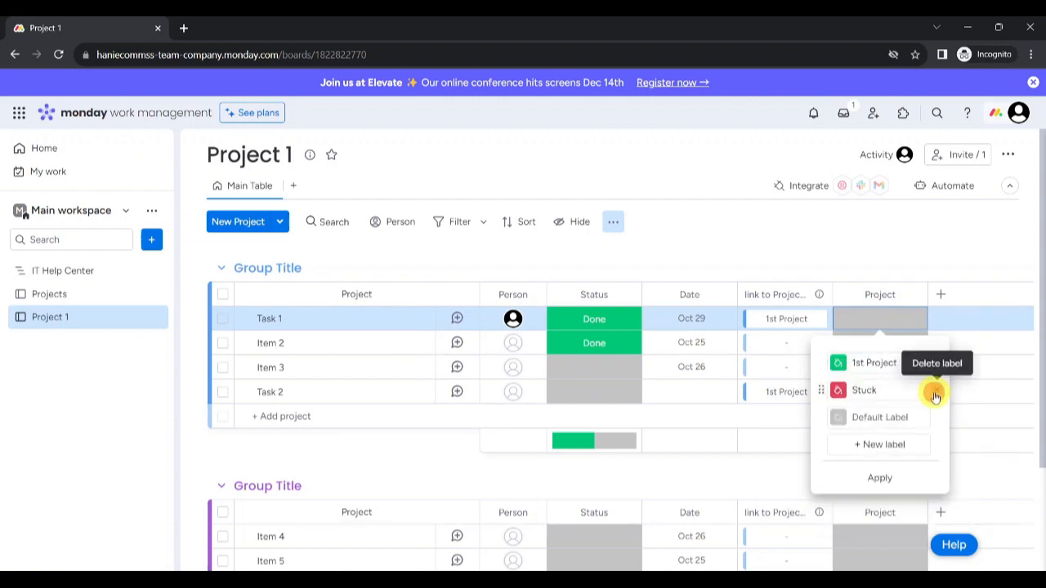
pyautogui.click(935, 391)
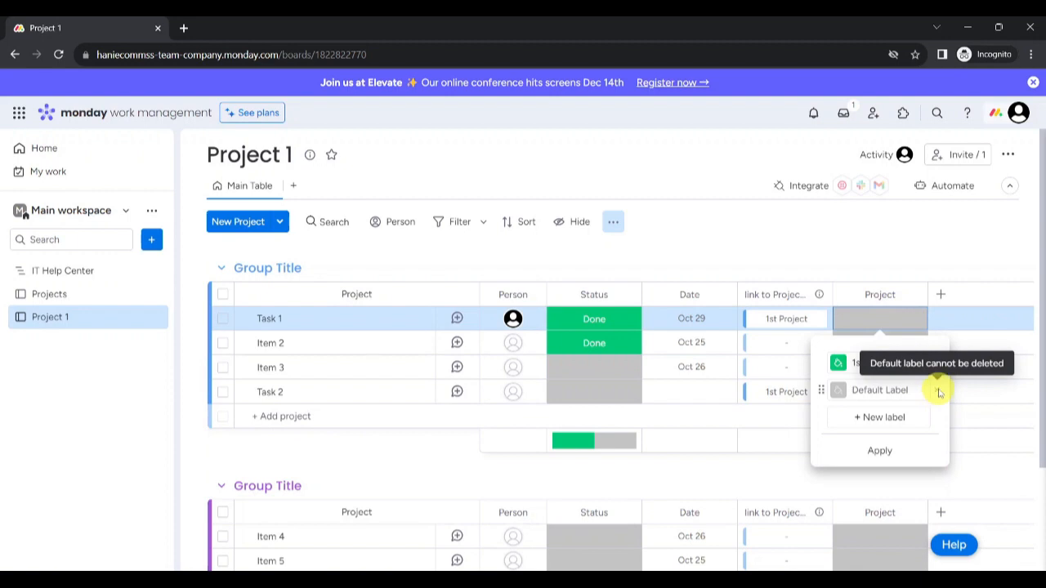
pyautogui.click(876, 453)
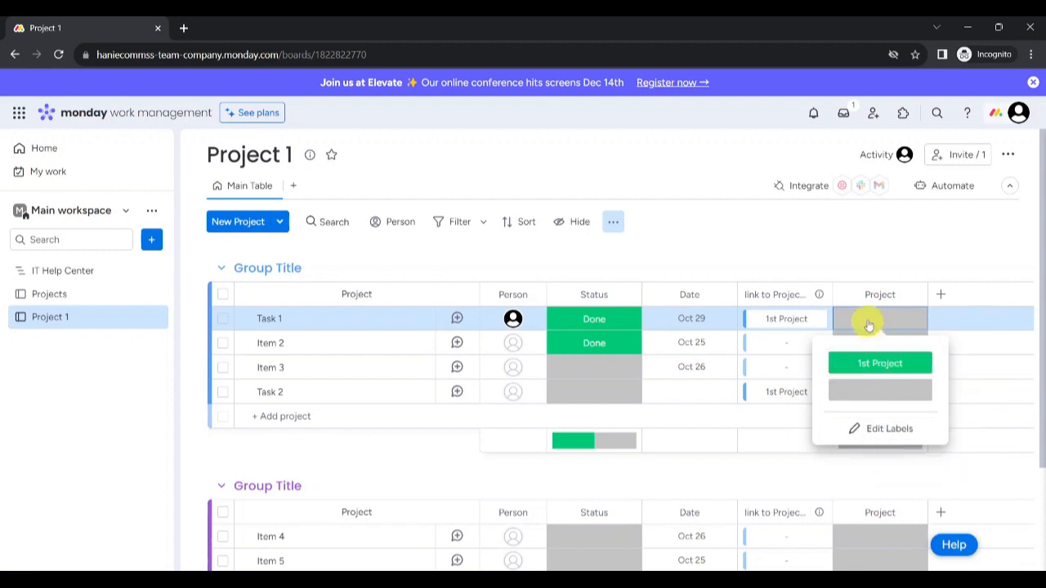
# Step: Search automations for 'match' and add the 'When column changes, connect items' recipe
pyautogui.click(947, 186)
pyautogui.click(440, 152)
pyautogui.write('match')
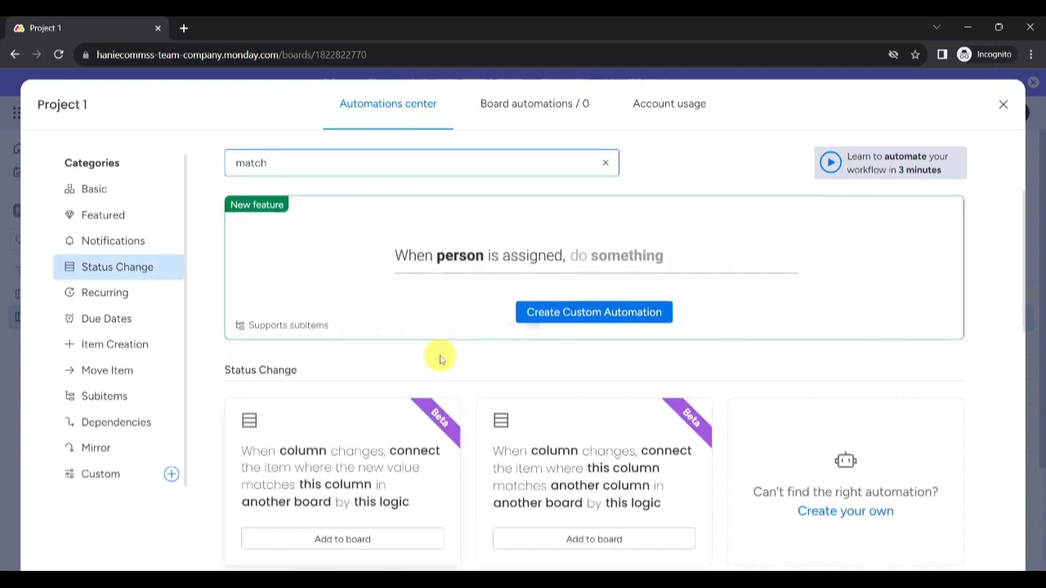
pyautogui.scroll(-2, 438, 357)
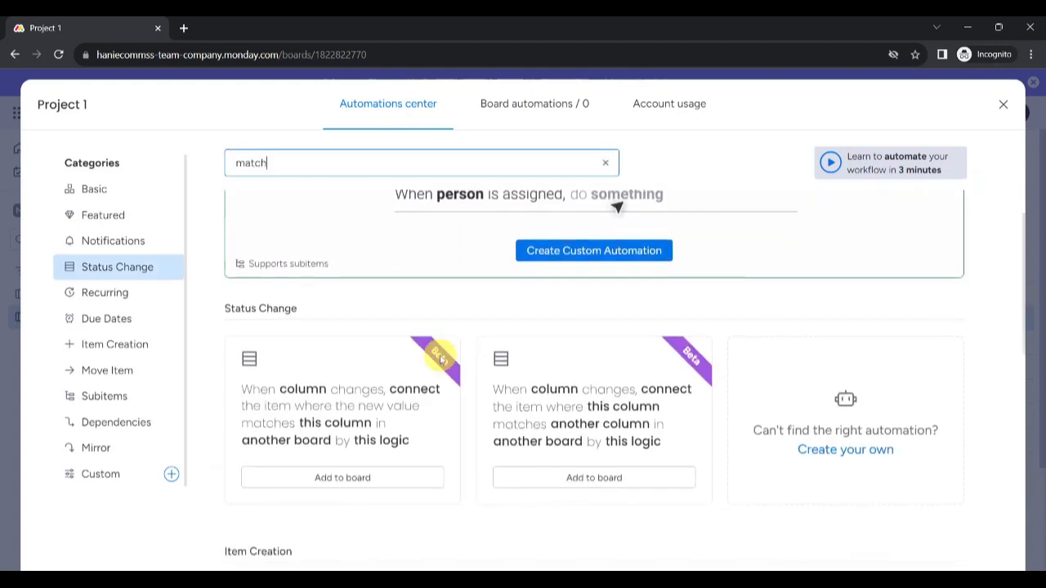
pyautogui.scroll(-1, 438, 358)
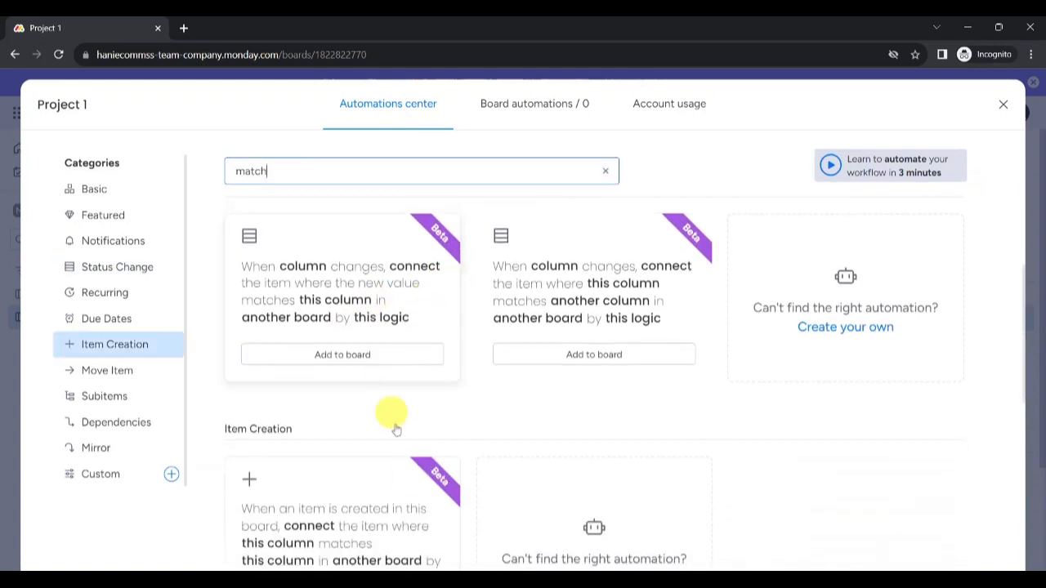
pyautogui.scroll(-2, 410, 482)
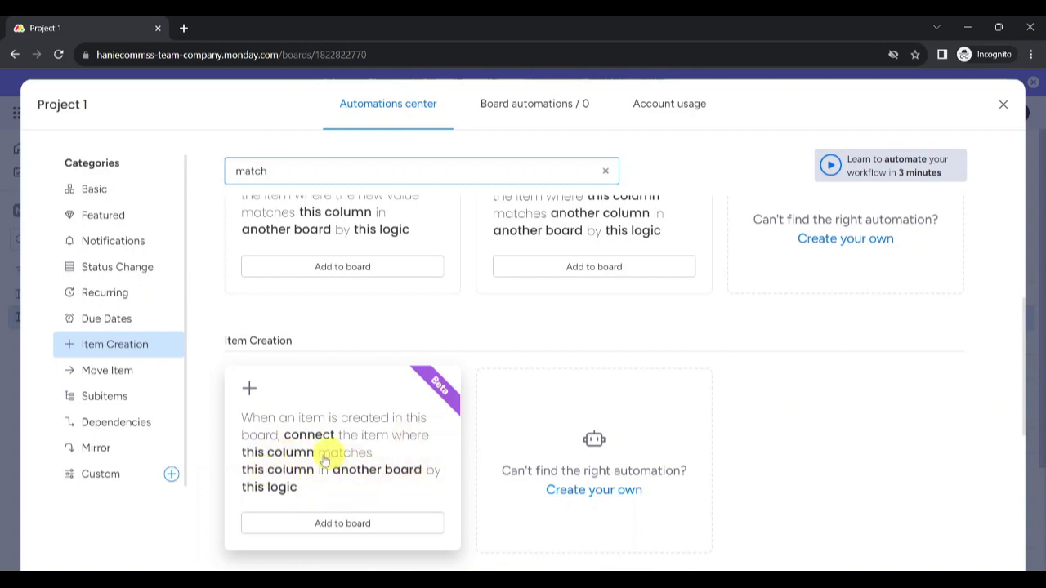
pyautogui.scroll(1, 331, 464)
pyautogui.scroll(2, 331, 463)
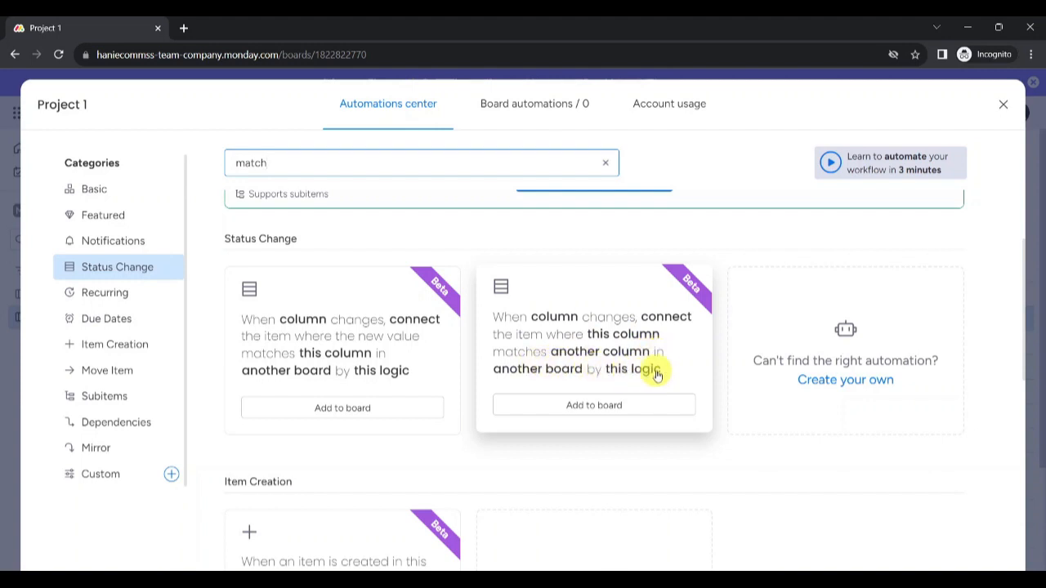
pyautogui.scroll(1, 368, 368)
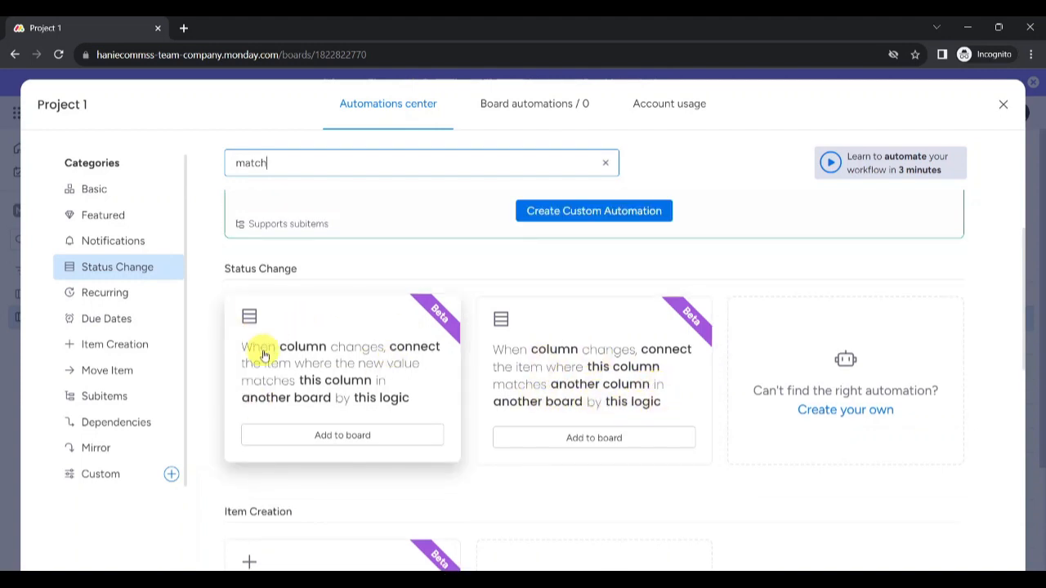
pyautogui.scroll(1, 325, 368)
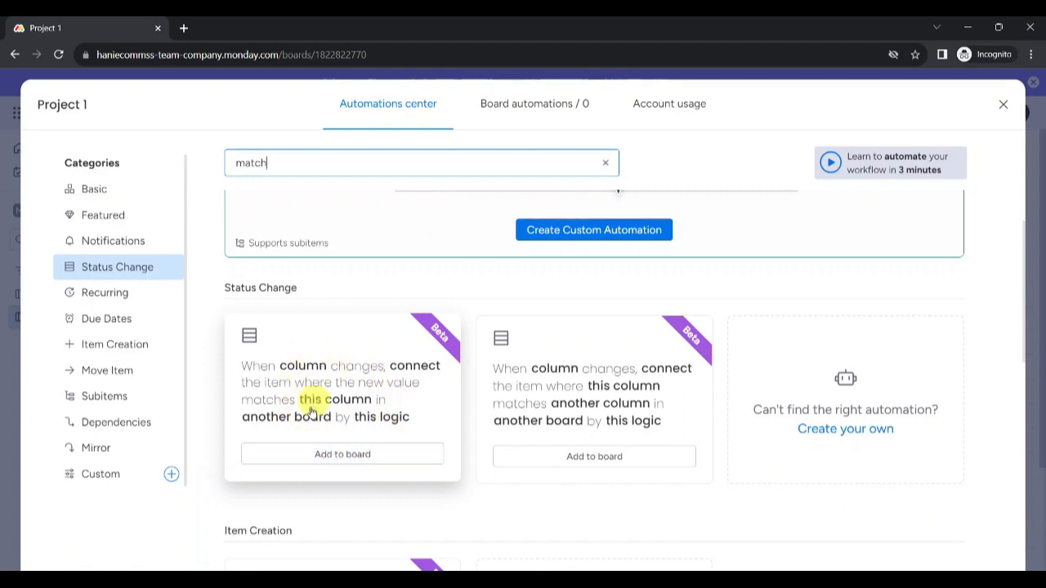
pyautogui.click(339, 454)
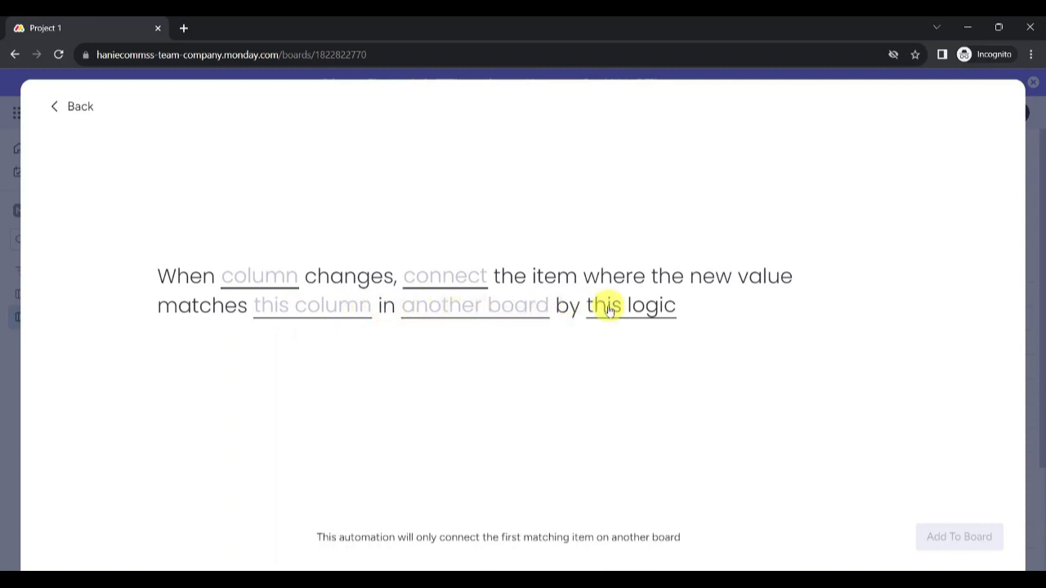
# Step: Add an automation: when Project changes, connect the Projects item whose Name matches, via link to Projects
pyautogui.click(254, 290)
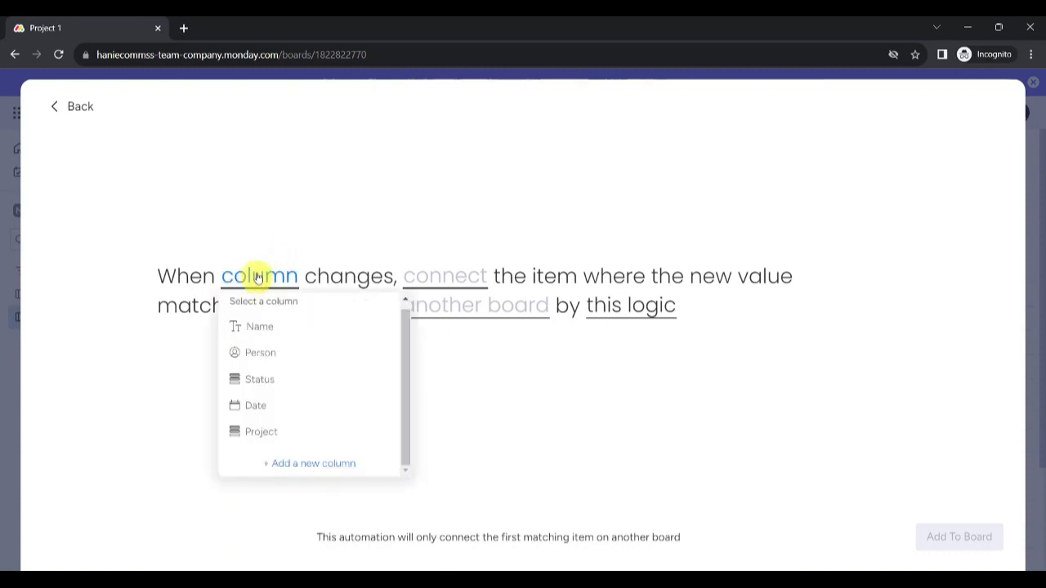
pyautogui.click(272, 425)
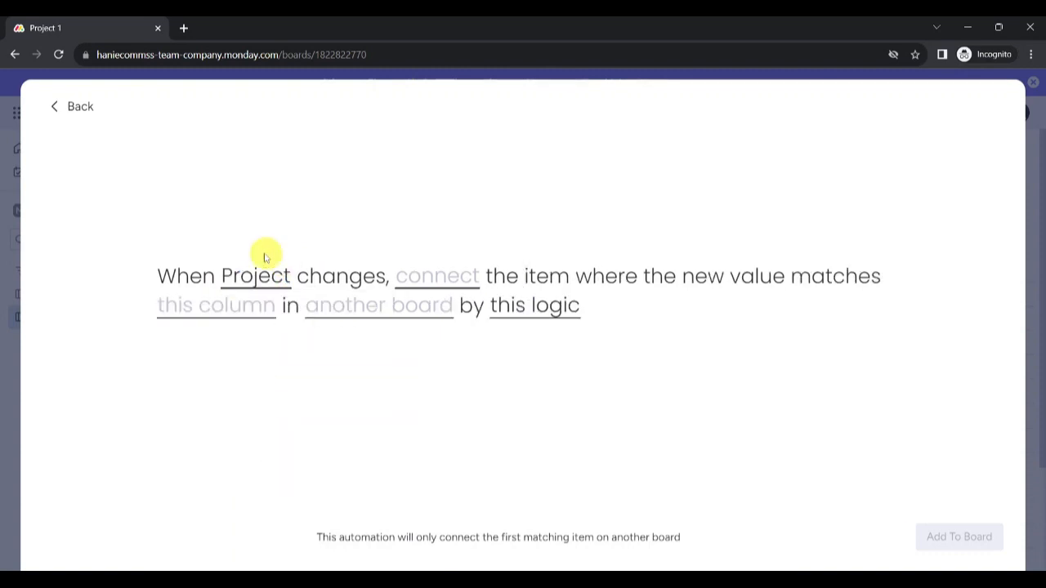
pyautogui.click(372, 313)
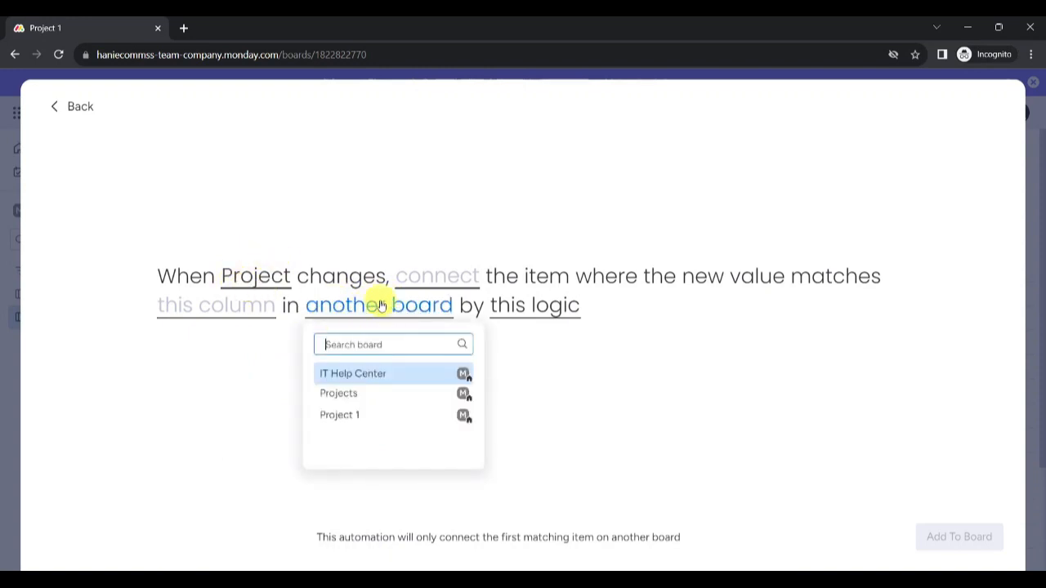
pyautogui.click(342, 395)
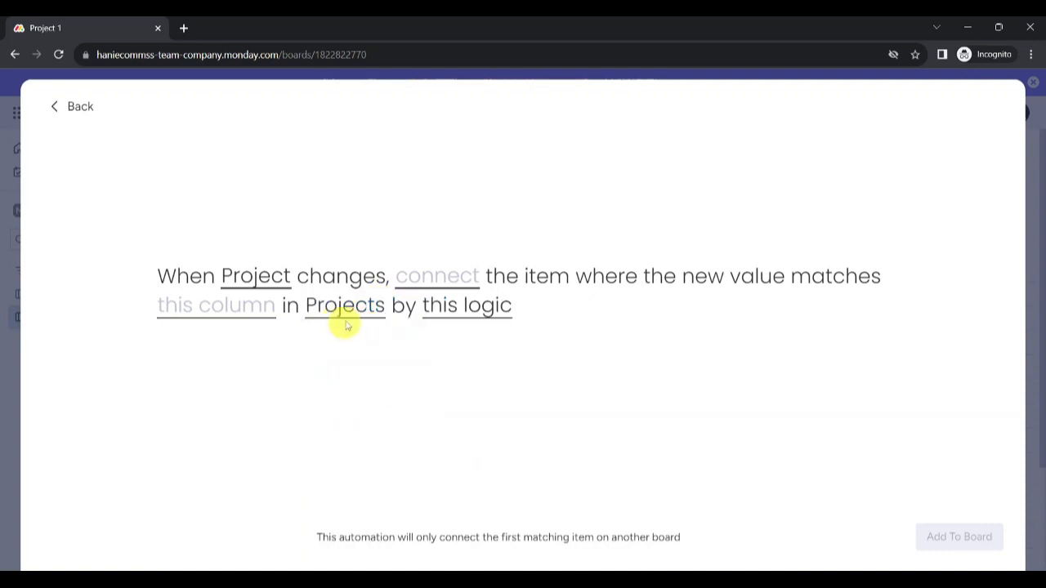
pyautogui.click(234, 312)
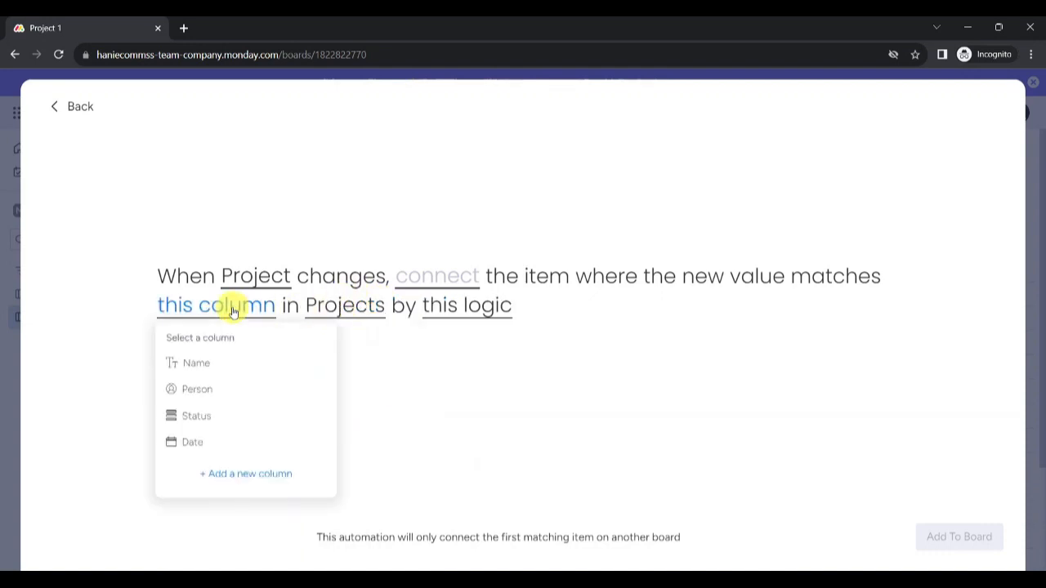
pyautogui.click(199, 364)
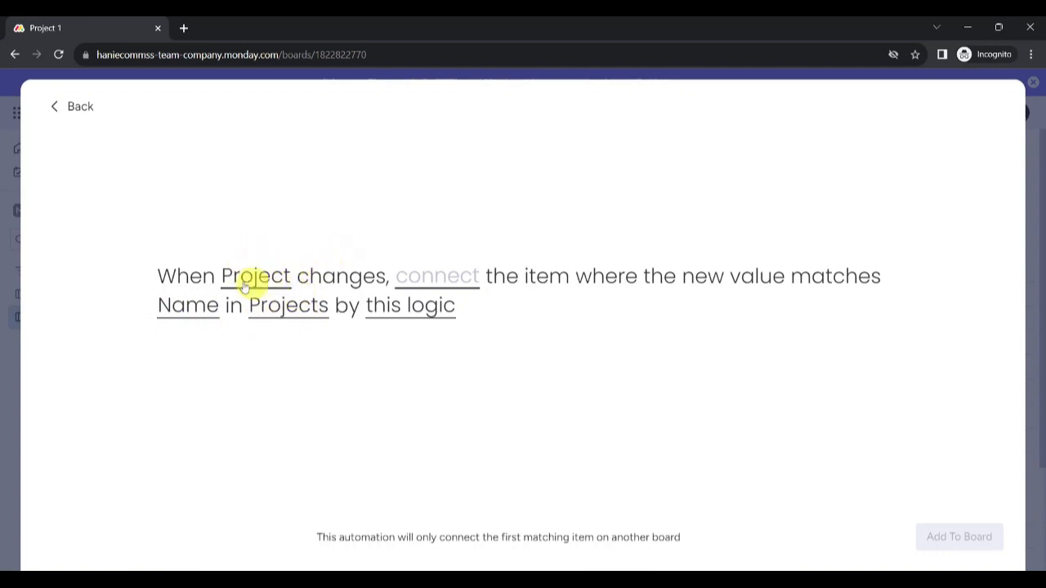
pyautogui.click(415, 285)
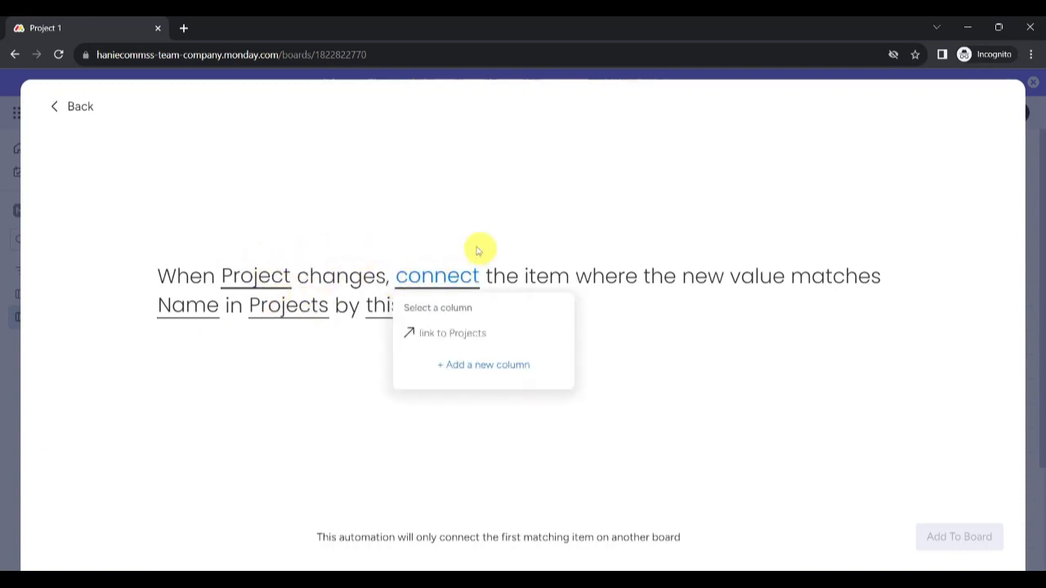
pyautogui.click(464, 335)
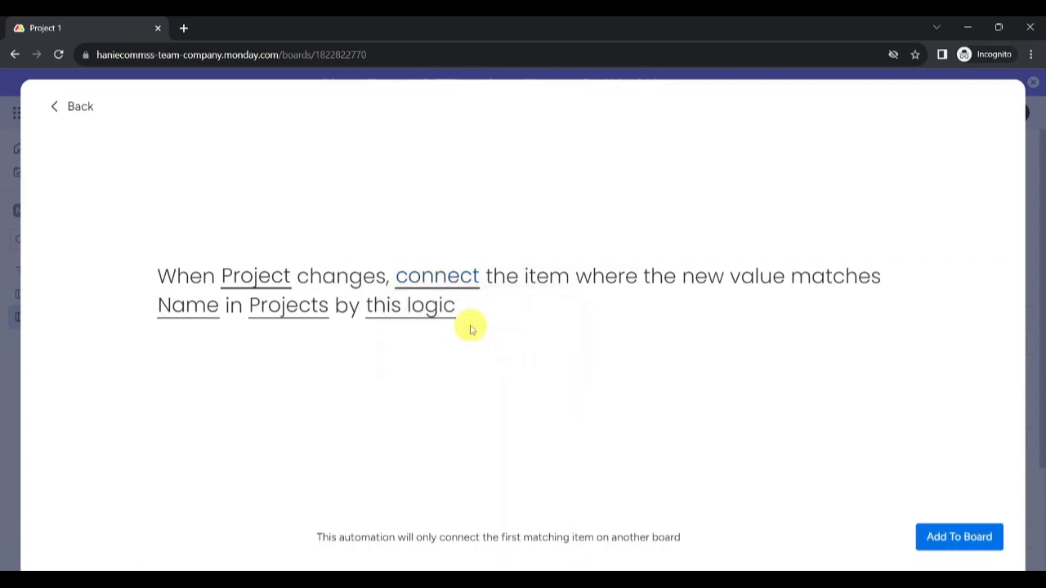
pyautogui.click(960, 539)
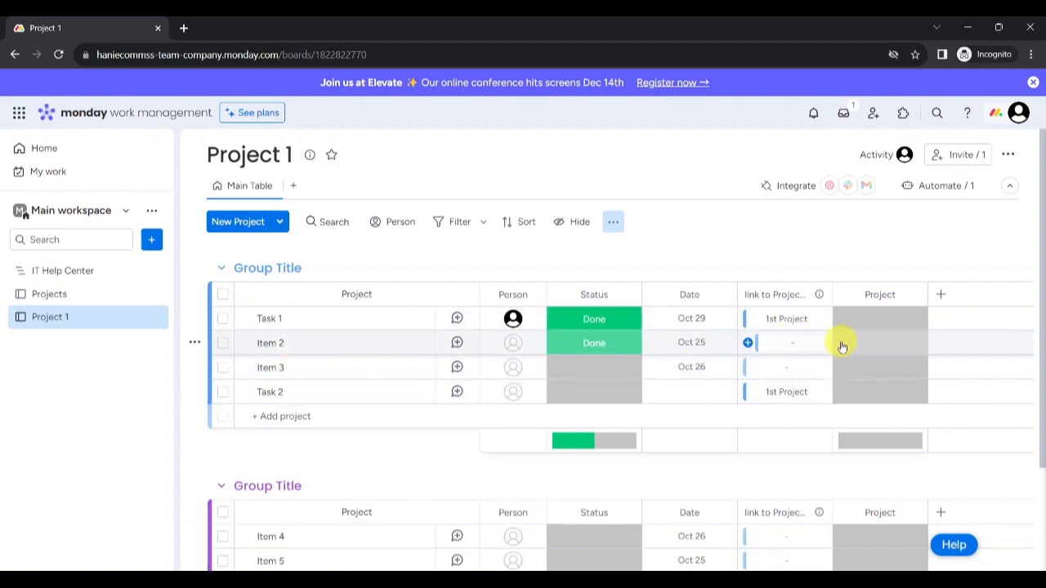
# Step: Set Item 2's Project label to 1st Project
pyautogui.click(880, 350)
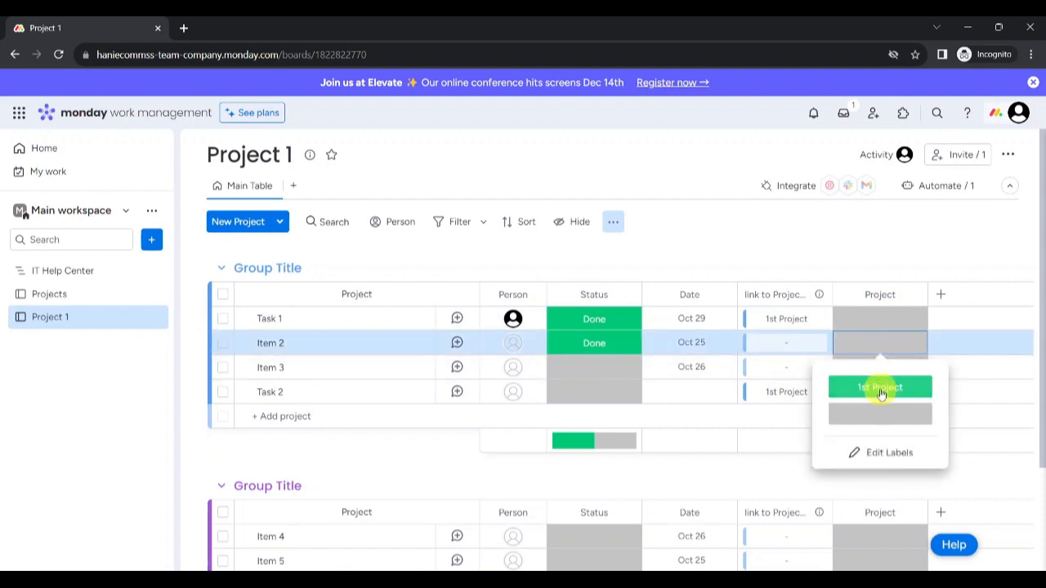
pyautogui.click(880, 388)
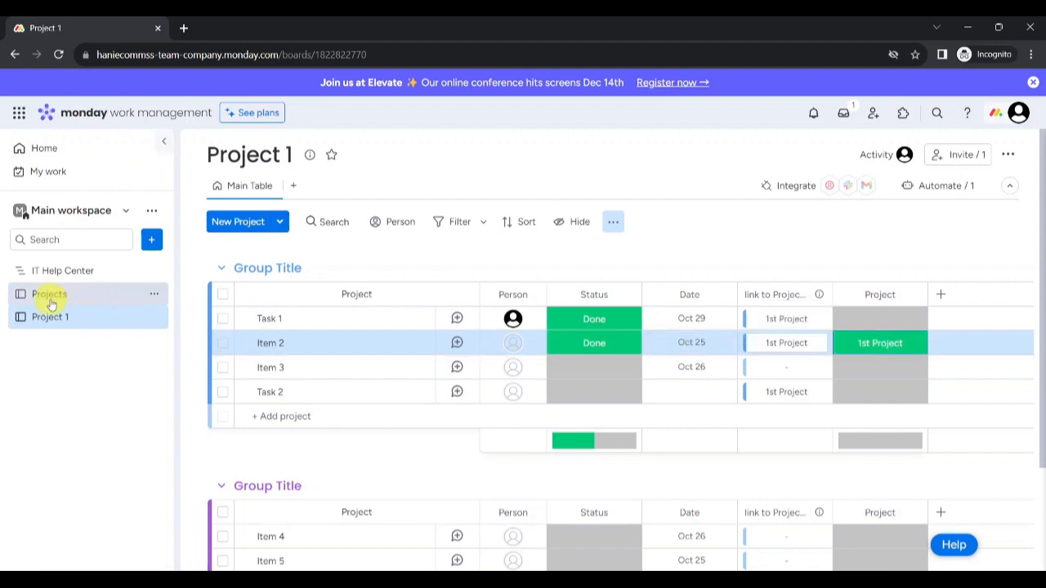
pyautogui.click(94, 292)
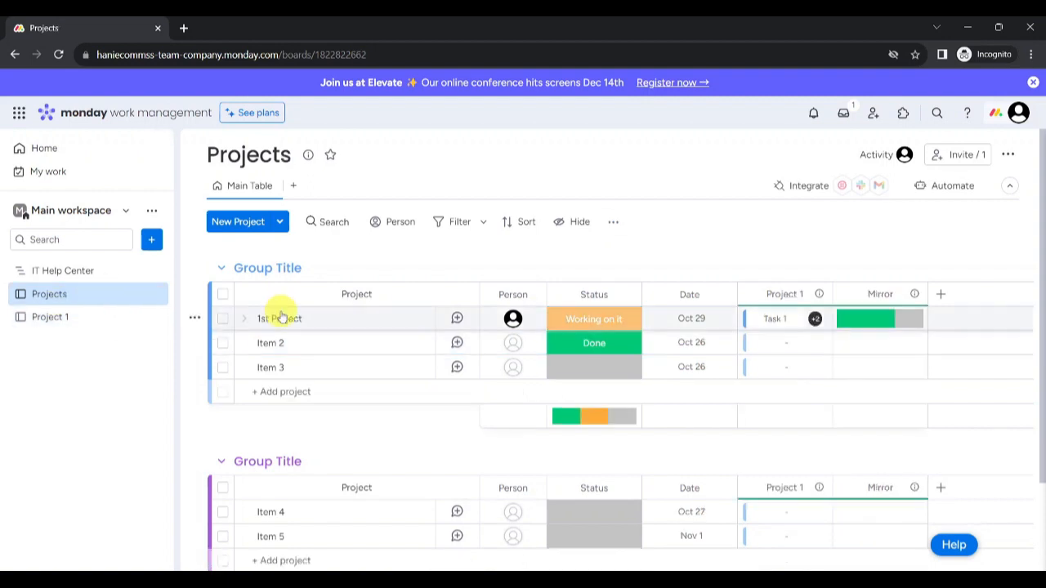
pyautogui.click(814, 322)
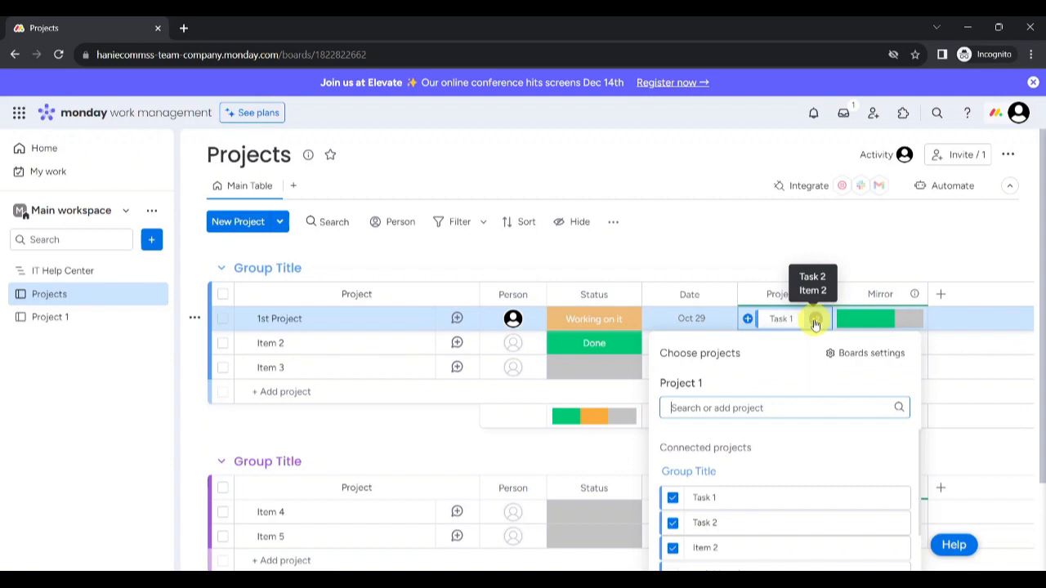
pyautogui.click(506, 251)
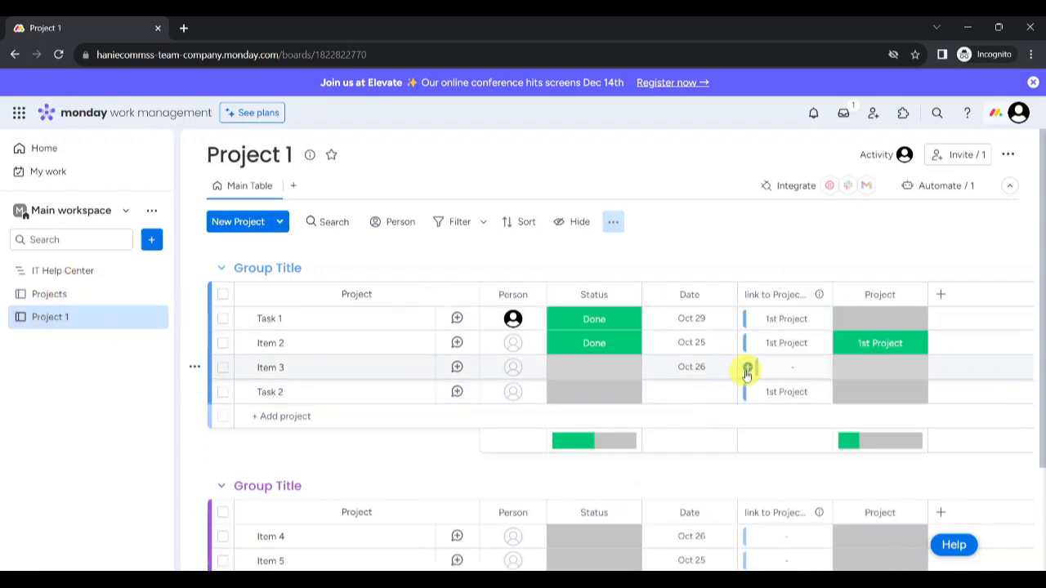
# Step: Link Item 3 to 1st Project in its link to Projects cell, then switch to the Projects board
pyautogui.click(748, 369)
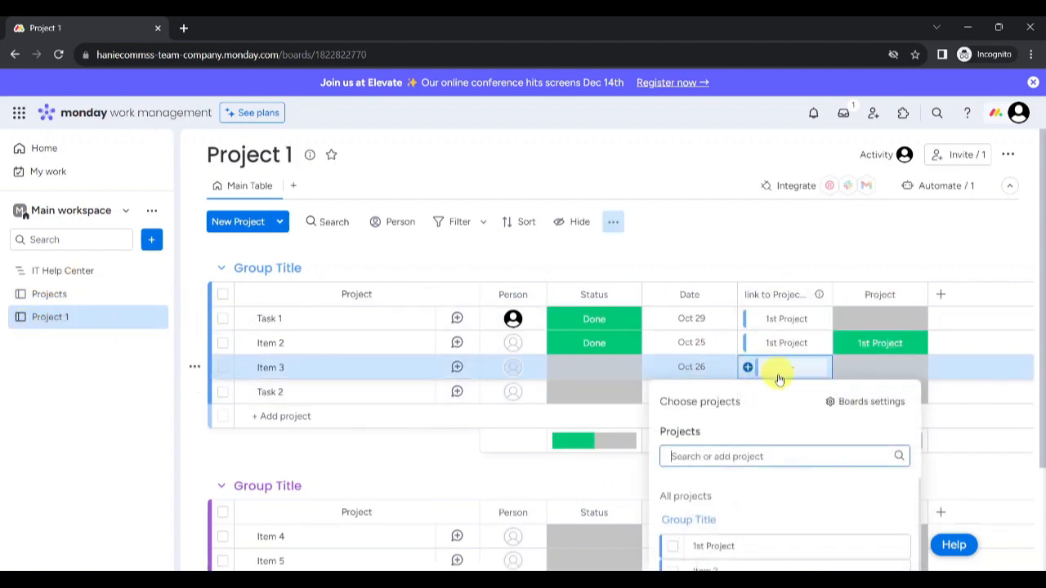
pyautogui.click(672, 546)
pyautogui.scroll(-1, 787, 524)
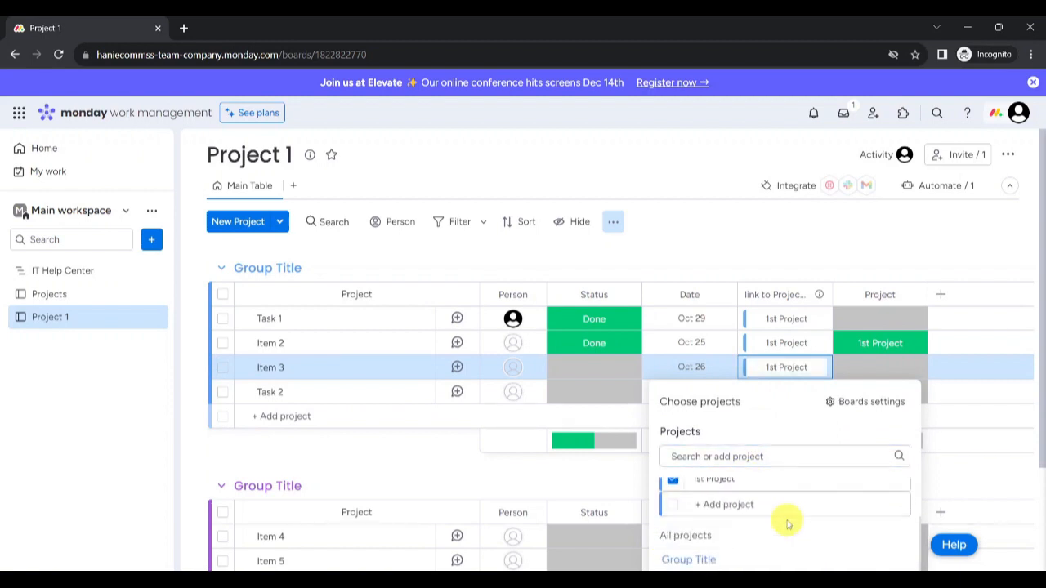
pyautogui.click(767, 244)
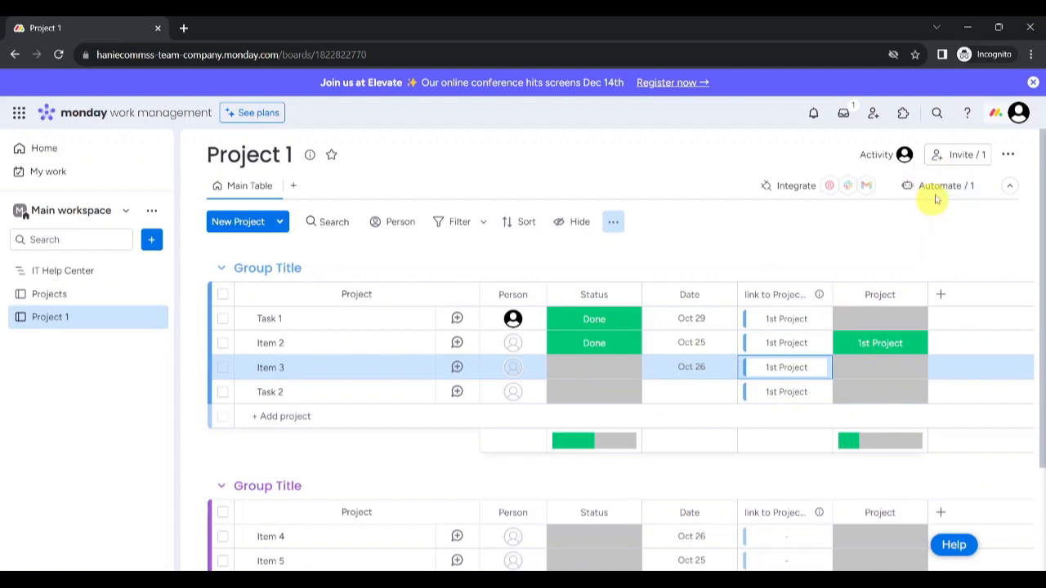
pyautogui.click(611, 223)
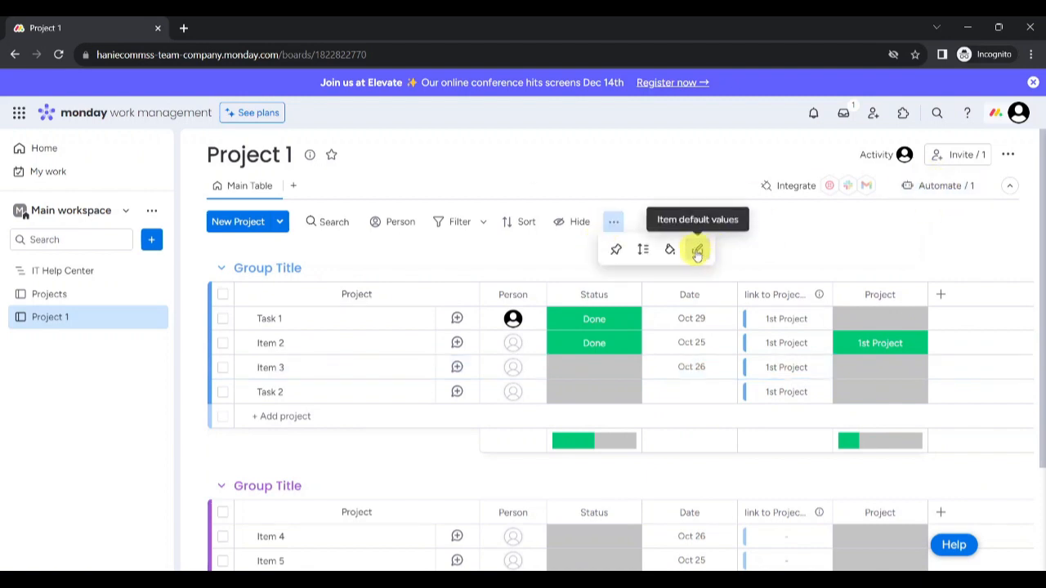
pyautogui.click(49, 294)
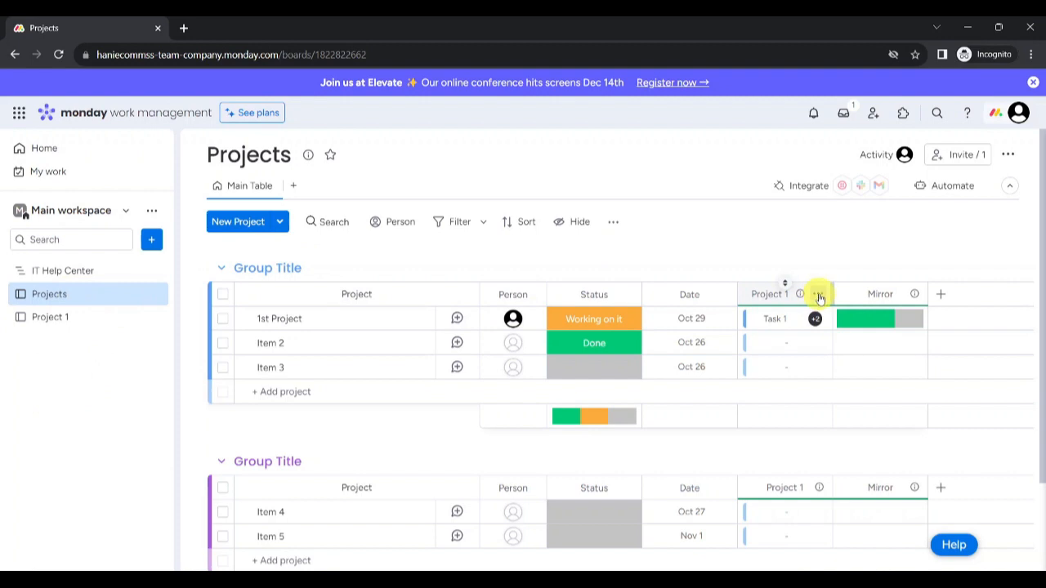
# Step: Add IT Help Center as an extra connected board in the Project 1 column's Connect boards settings
pyautogui.click(818, 294)
pyautogui.moveTo(760, 324)
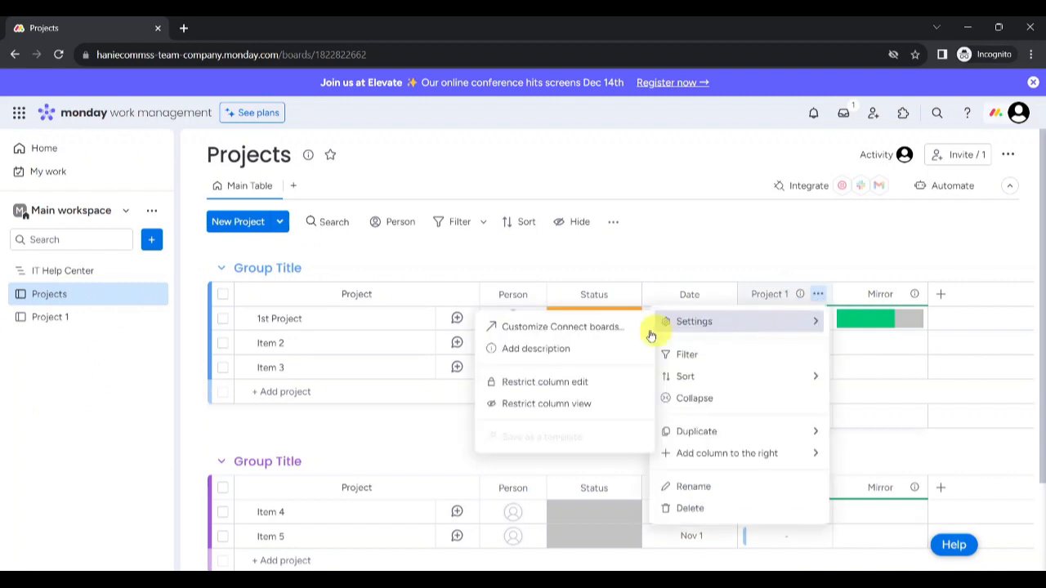
pyautogui.click(596, 328)
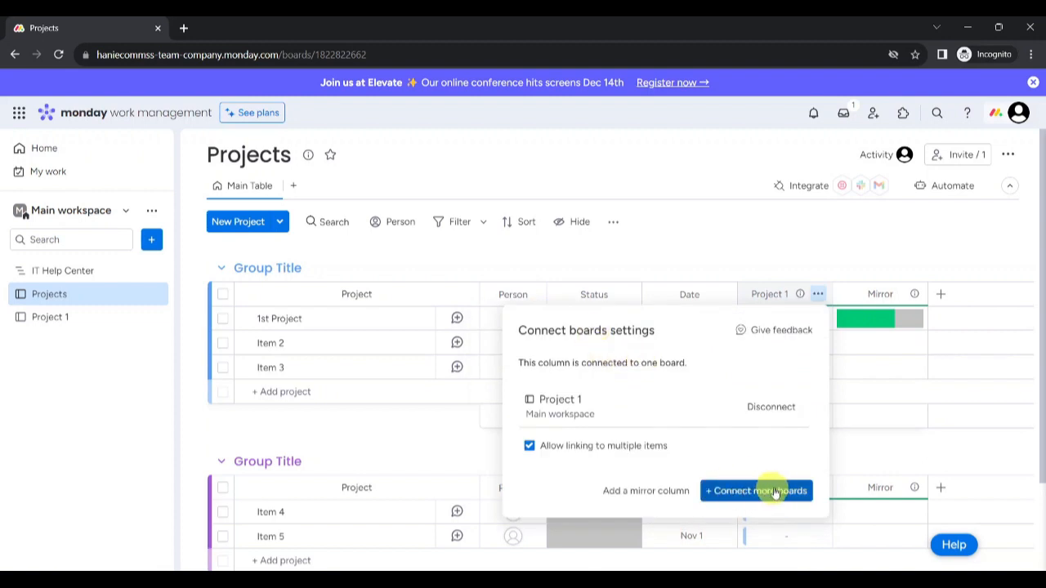
pyautogui.click(748, 491)
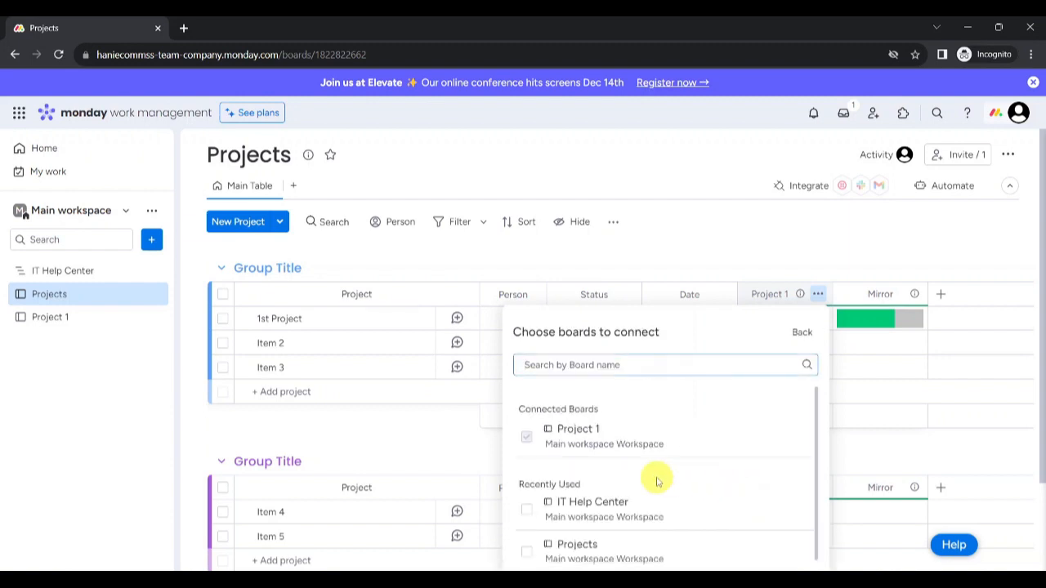
pyautogui.scroll(-1, 659, 481)
pyautogui.click(527, 504)
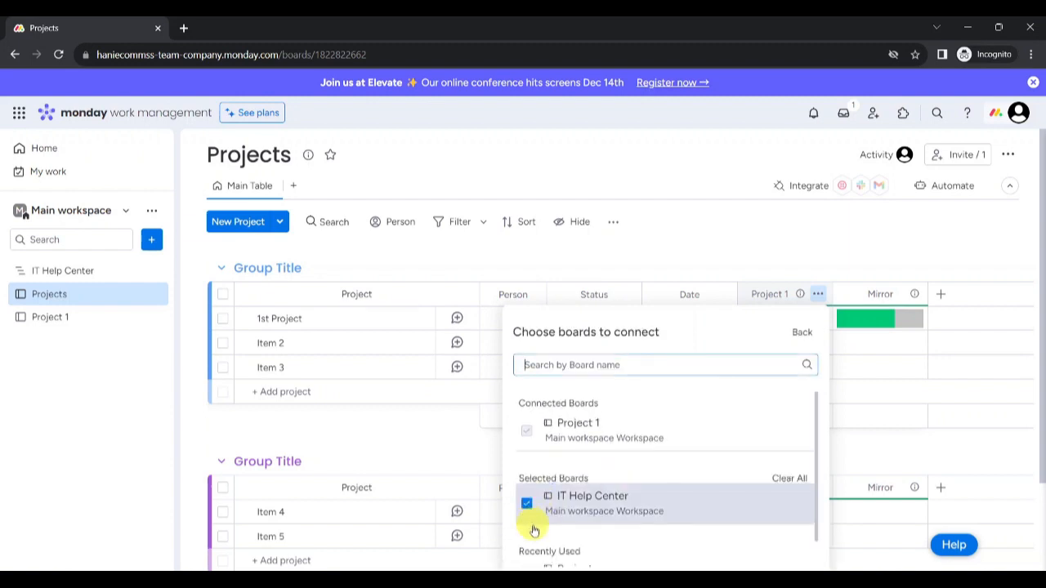
pyautogui.scroll(-1, 585, 507)
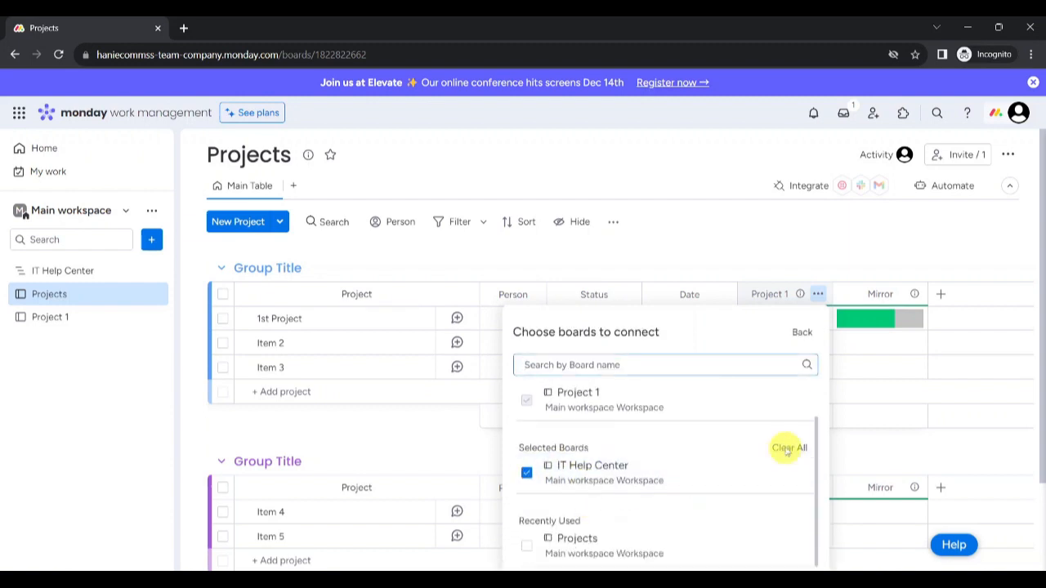